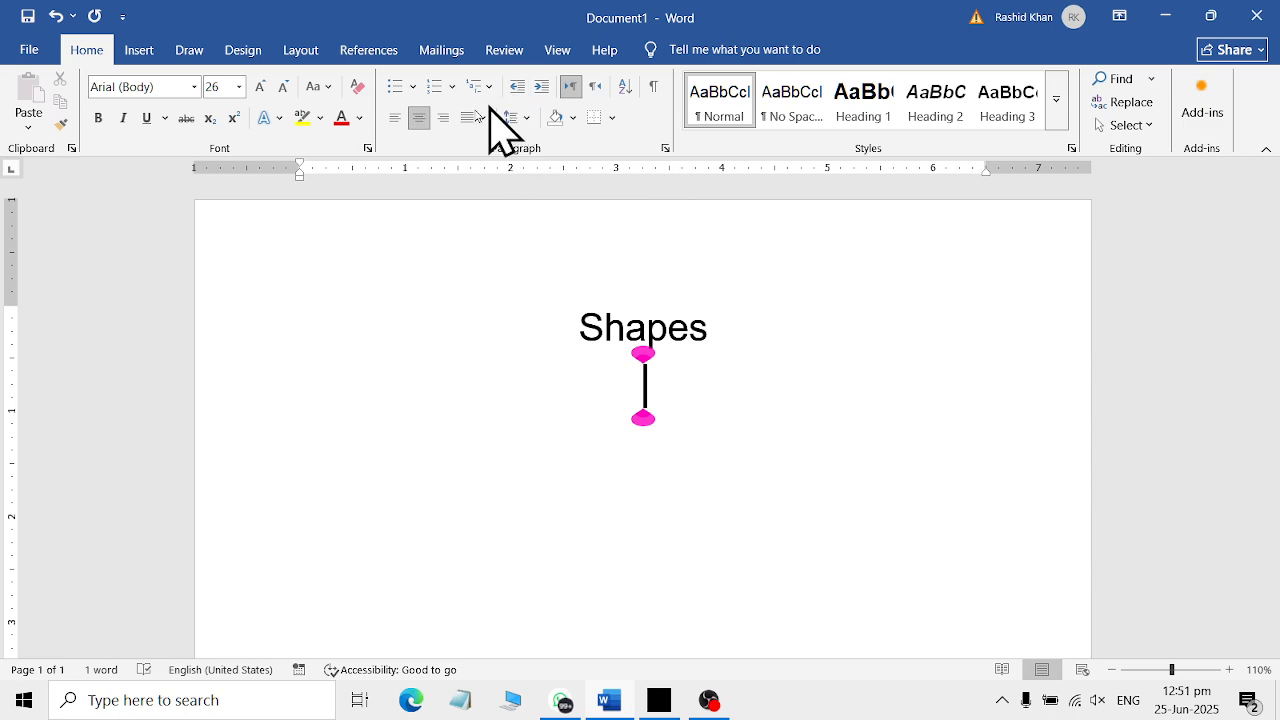
Left-align the empty line below the title and draw a rectangle about 1.82" wide and 1.59" high there.
click(396, 118)
click(127, 56)
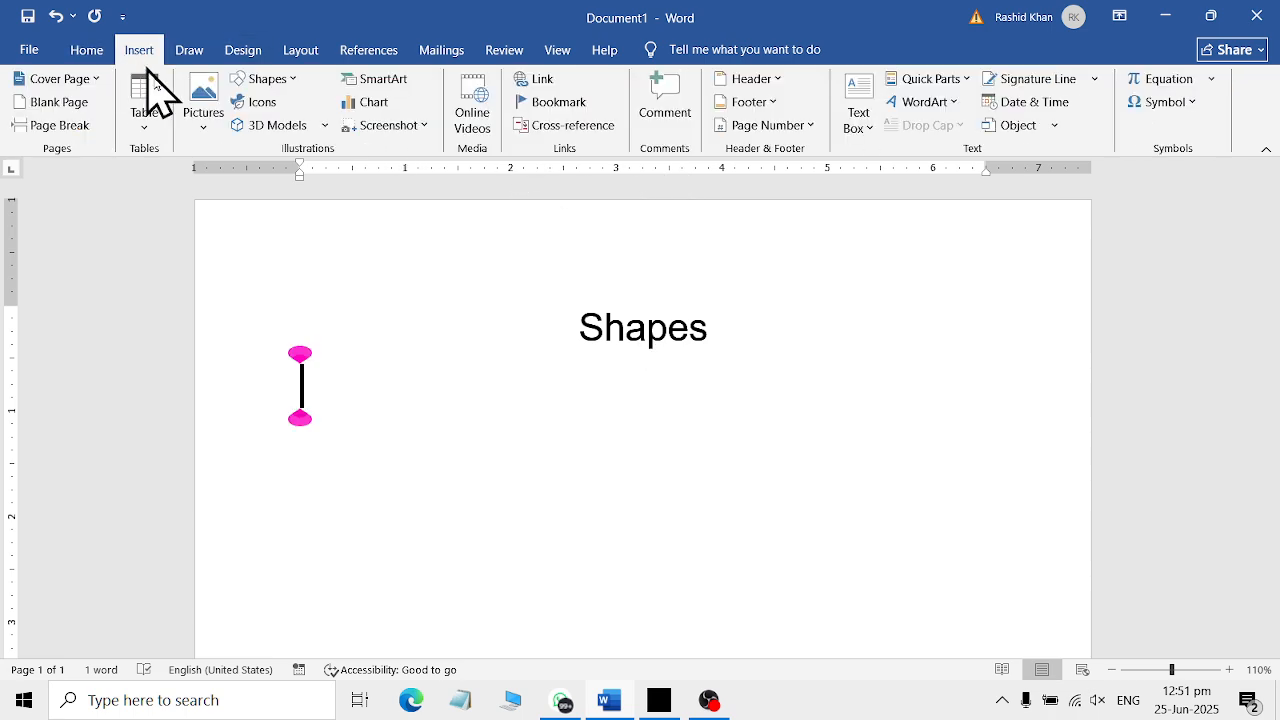
click(284, 82)
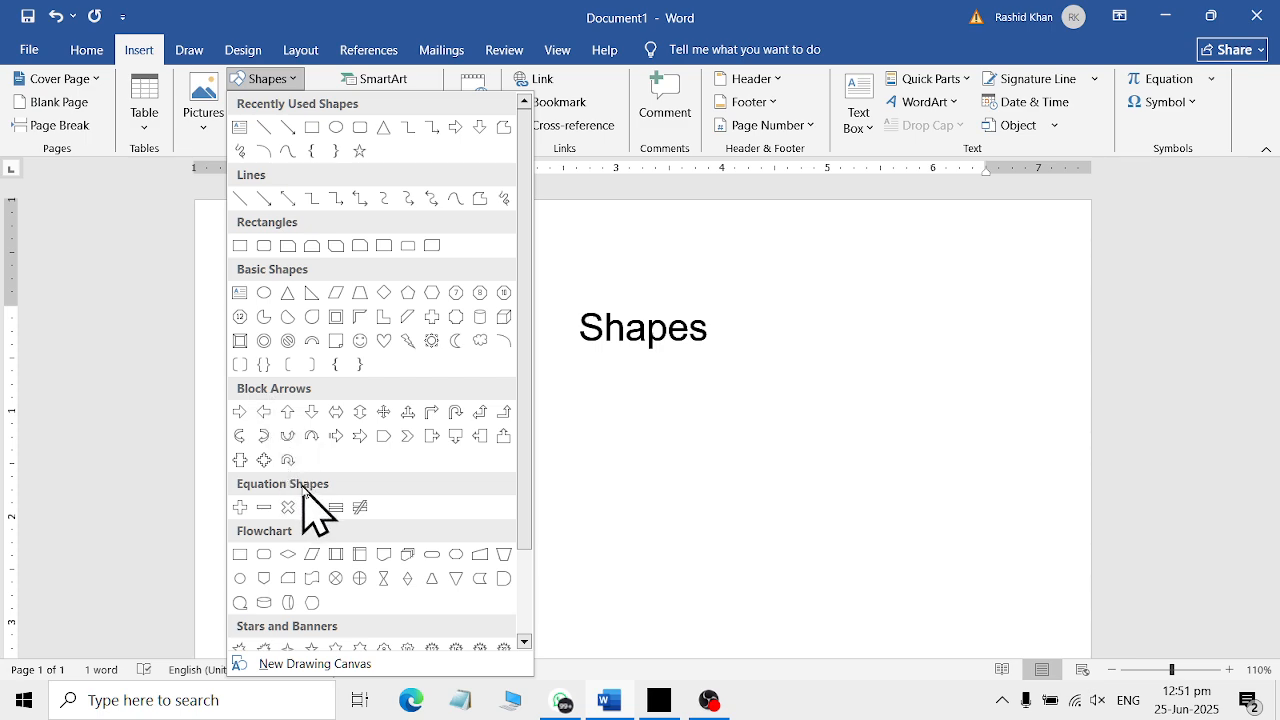
scroll(337, 528, down, 1)
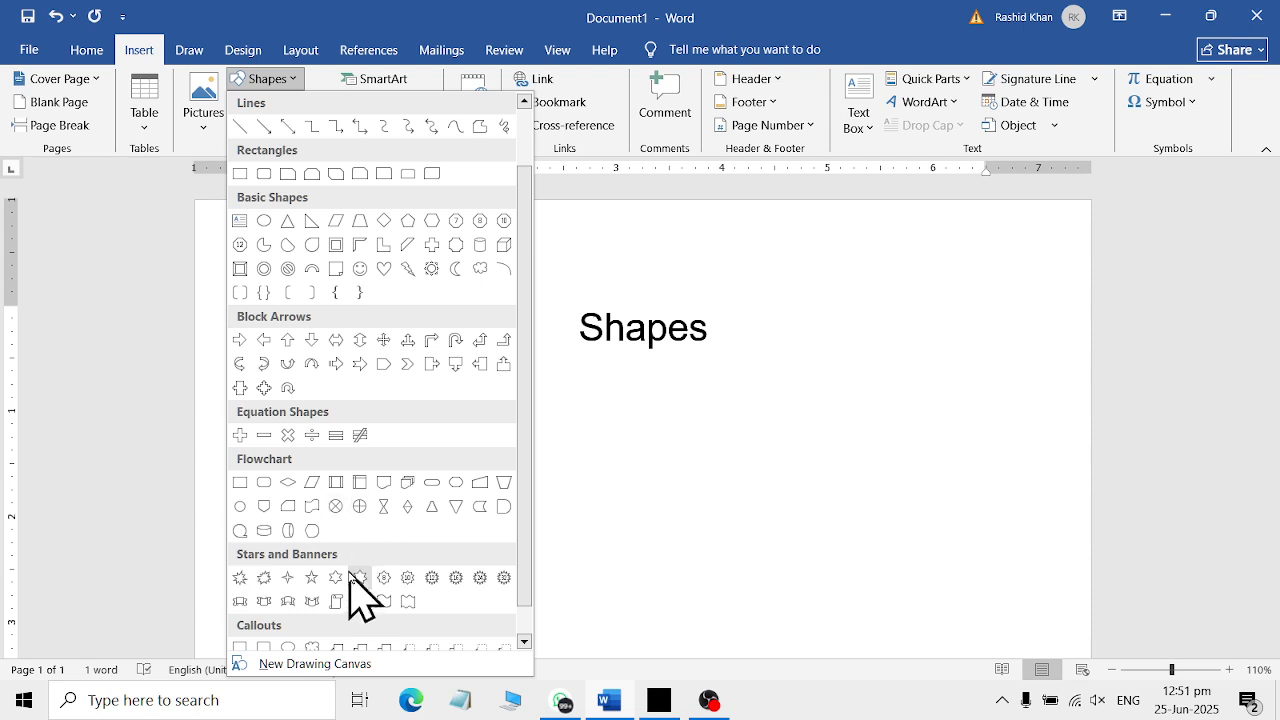
scroll(514, 620, down, 1)
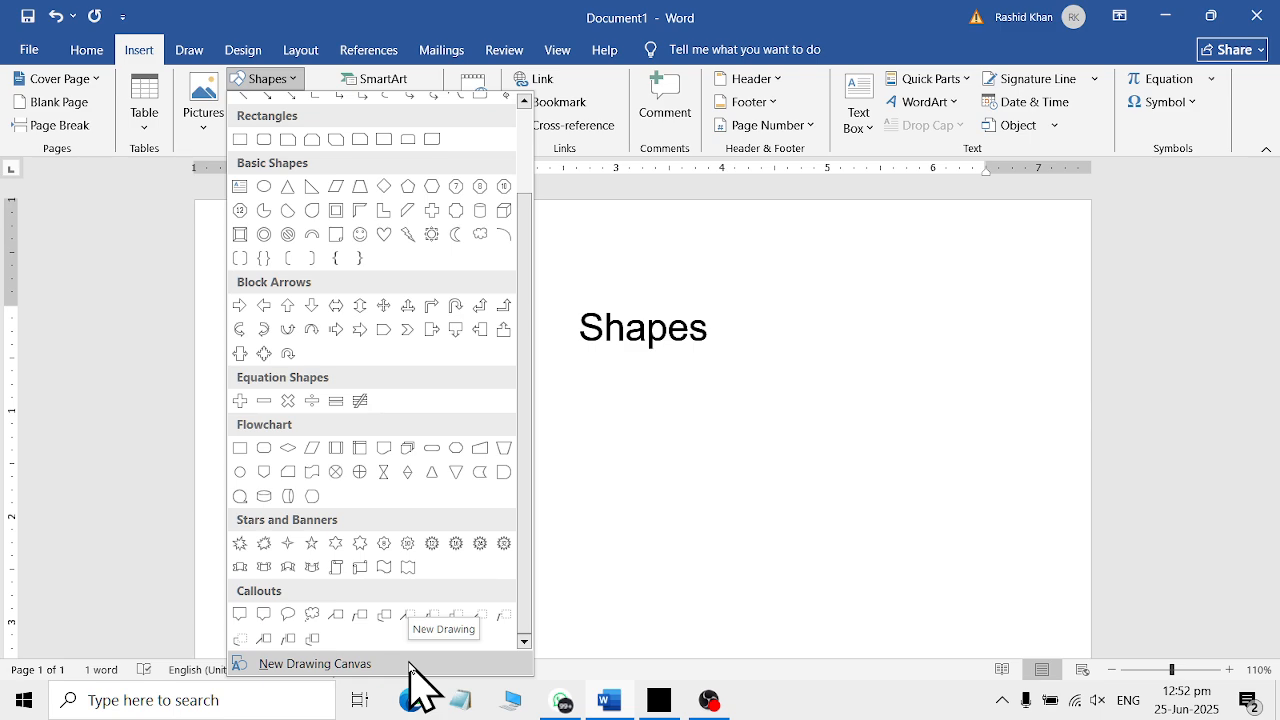
scroll(526, 243, up, 3)
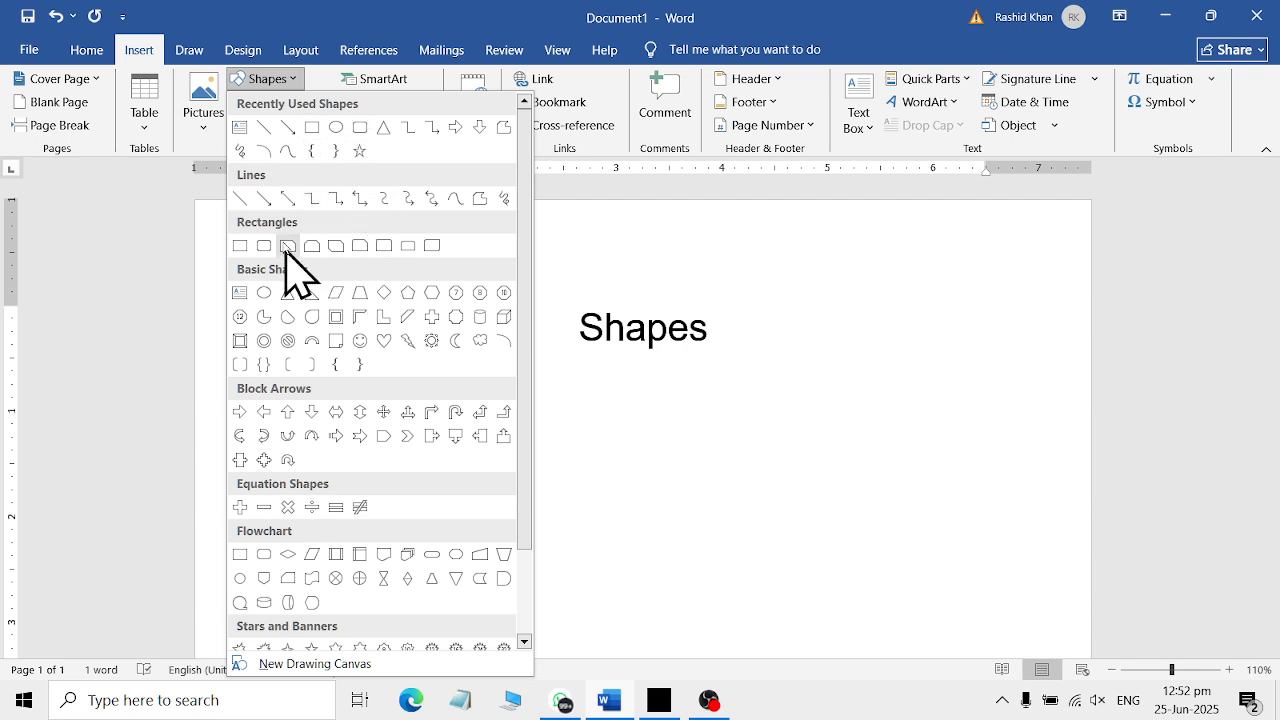
click(312, 127)
mouse_move(400, 389)
mouse_down()
mouse_move(646, 600)
mouse_move(547, 529)
mouse_move(594, 558)
mouse_up()
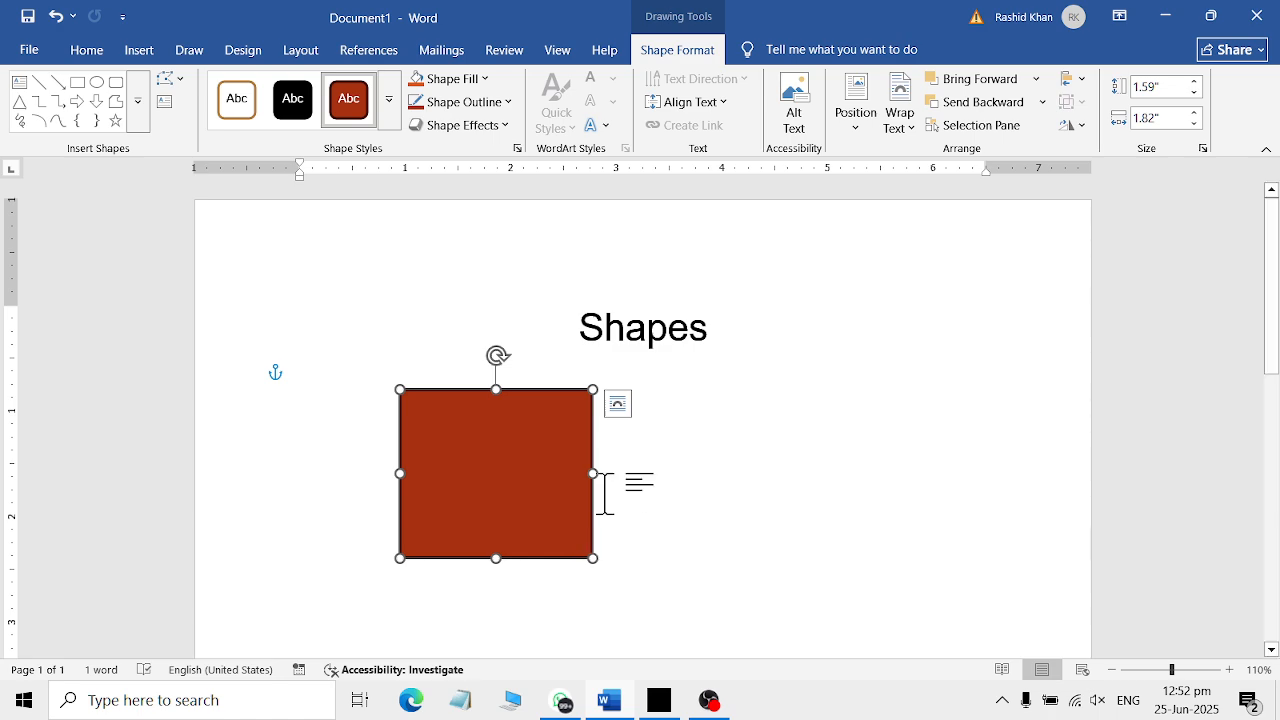
Deselect and reselect the rectangle to examine how its shape formatting tools are reached.
click(668, 330)
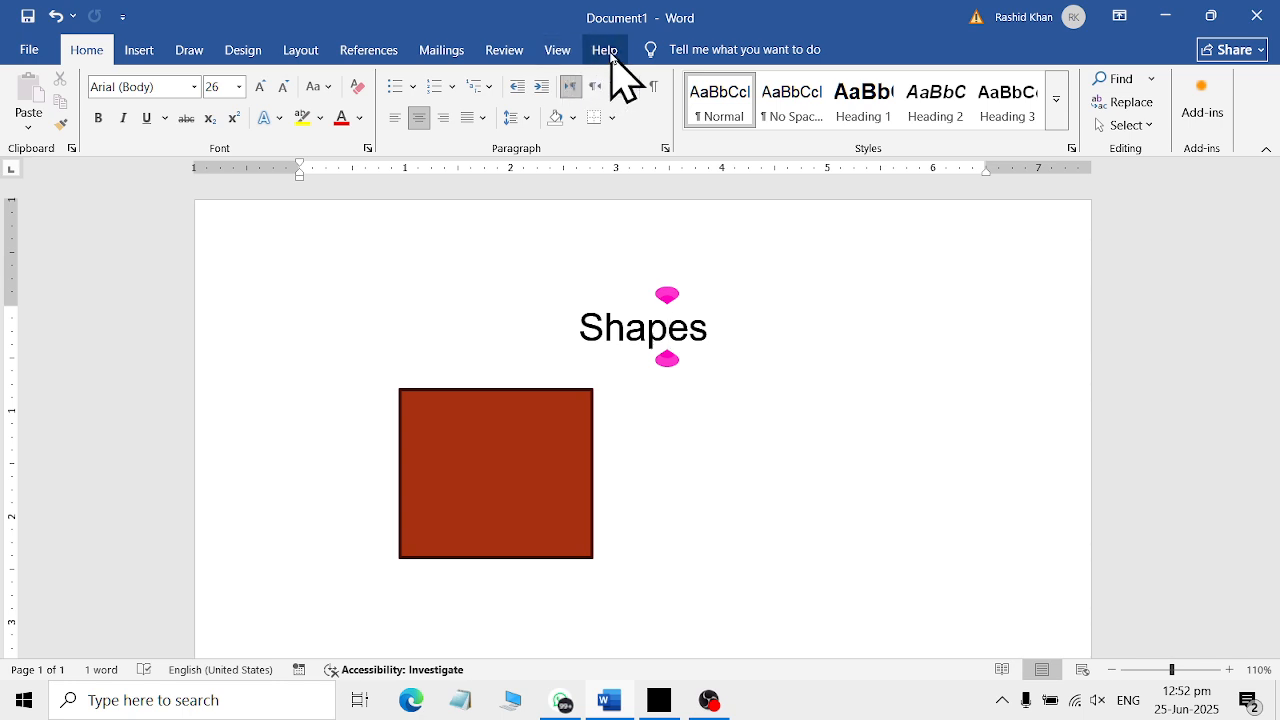
click(479, 438)
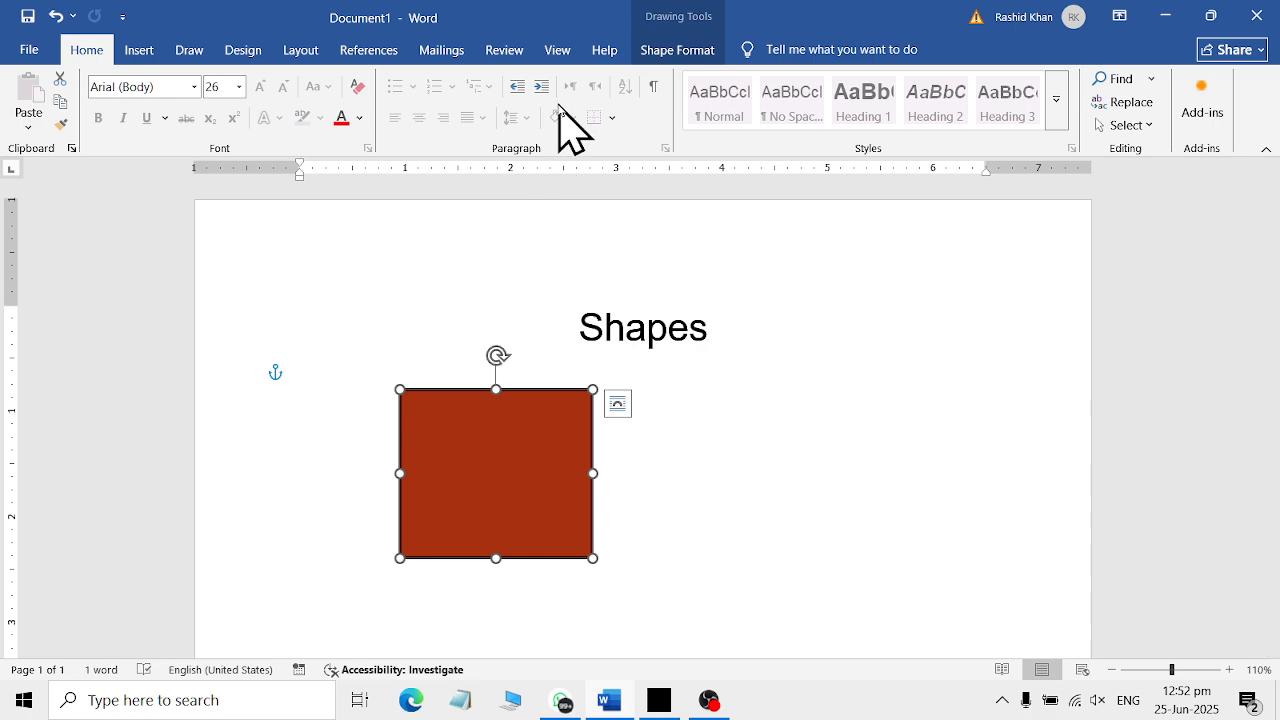
click(654, 50)
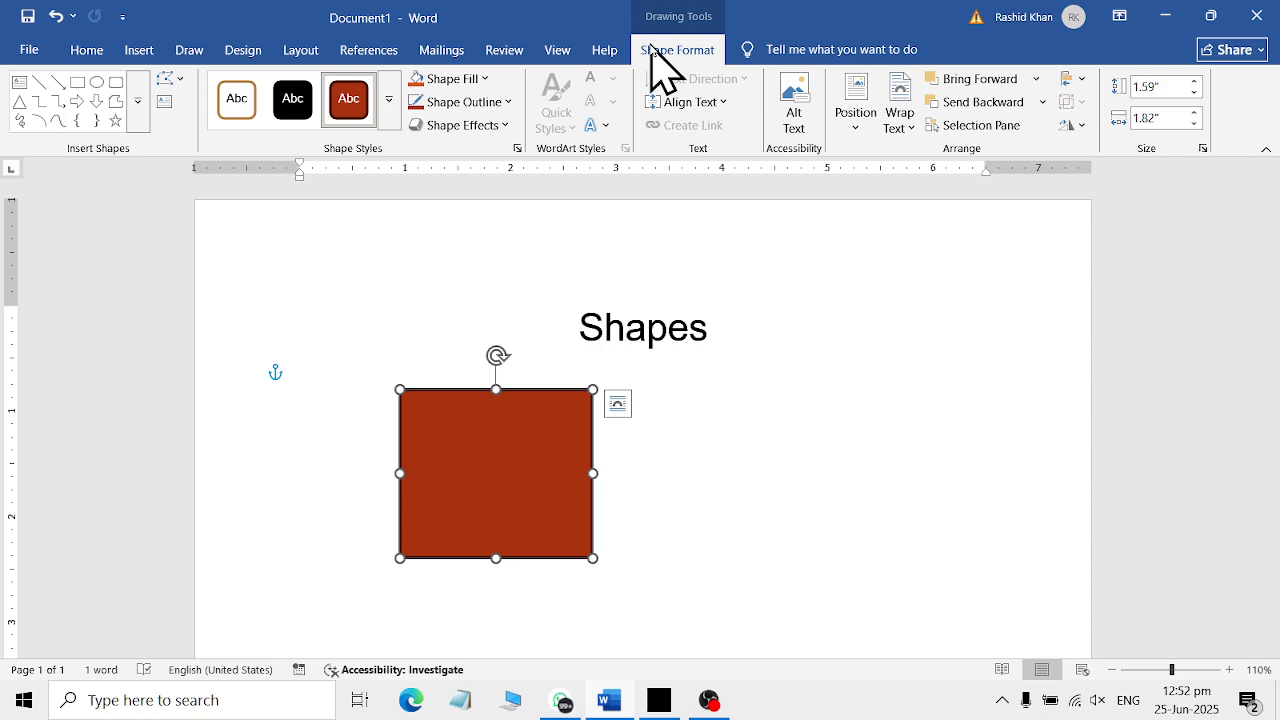
click(604, 49)
click(668, 330)
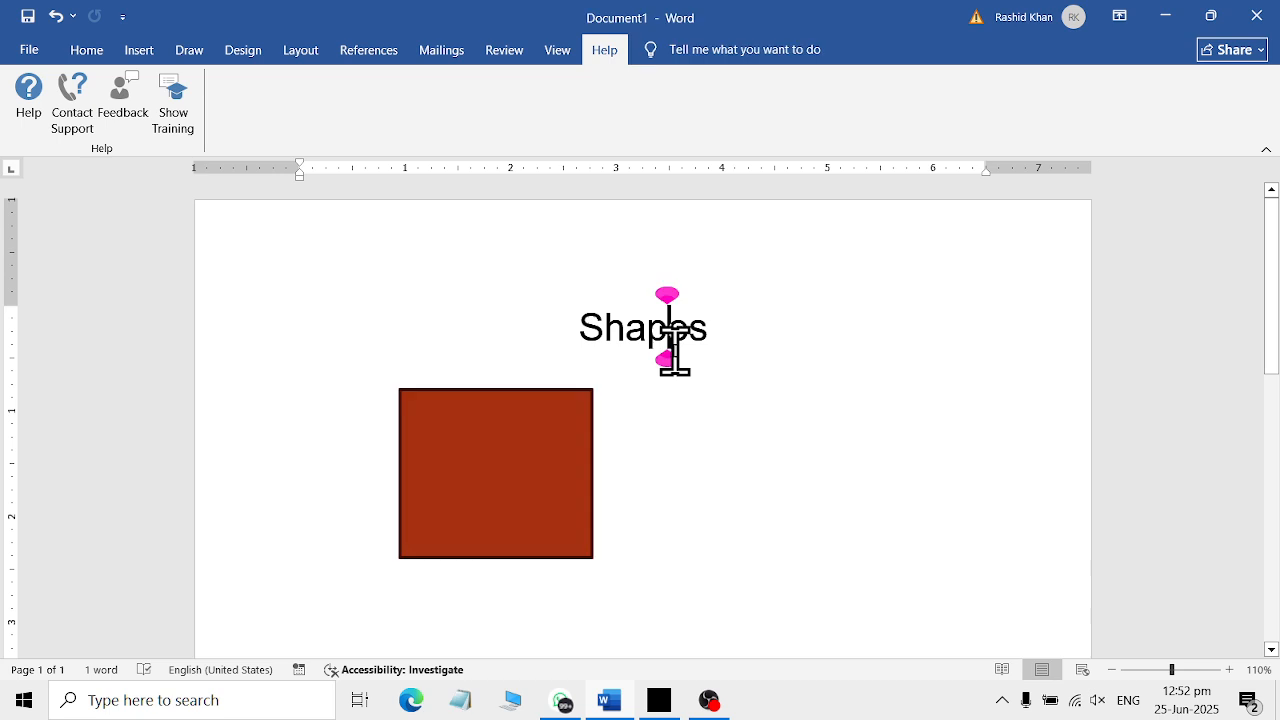
click(540, 414)
click(660, 52)
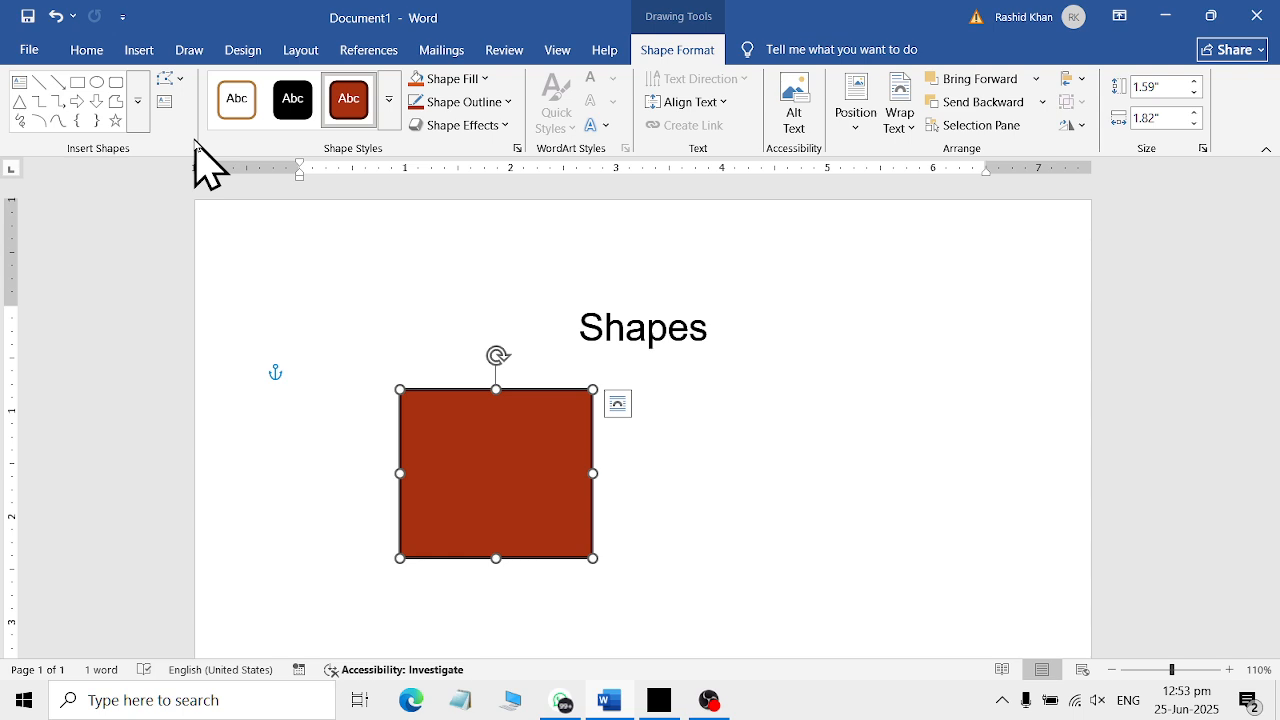
Try the glossy gold theme style and the brown-outline theme style on the rectangle.
click(389, 122)
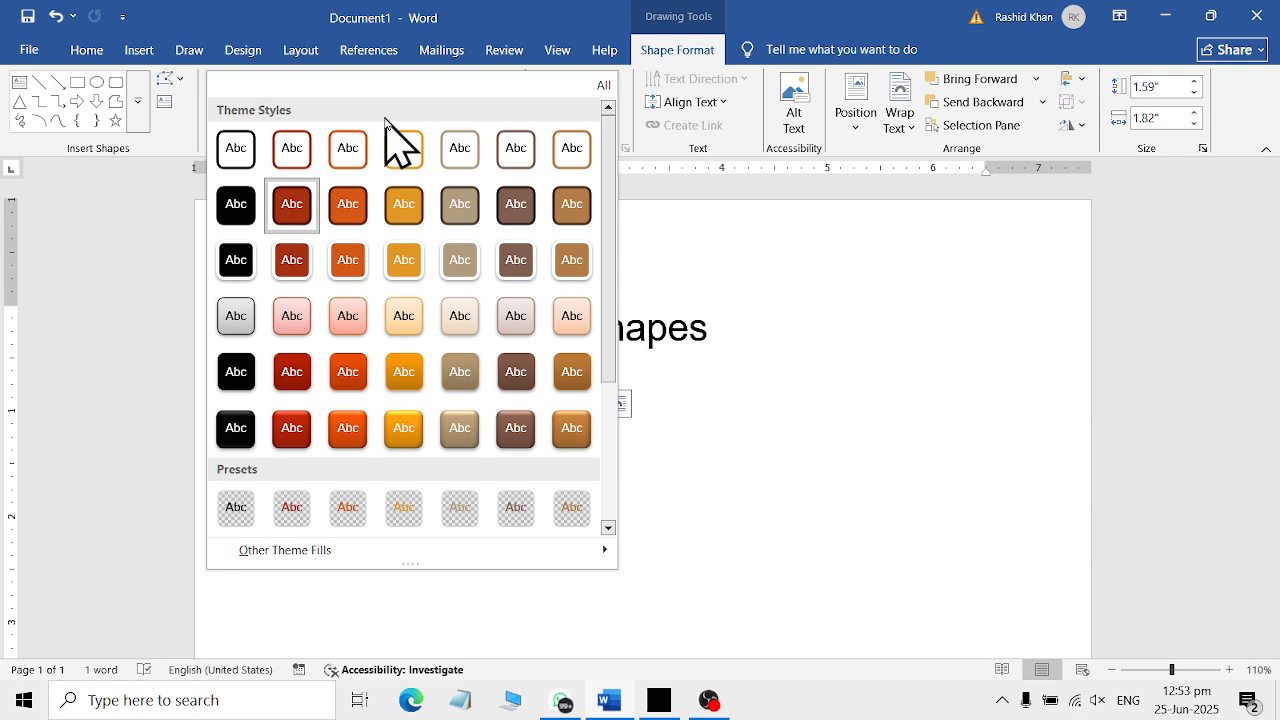
click(404, 432)
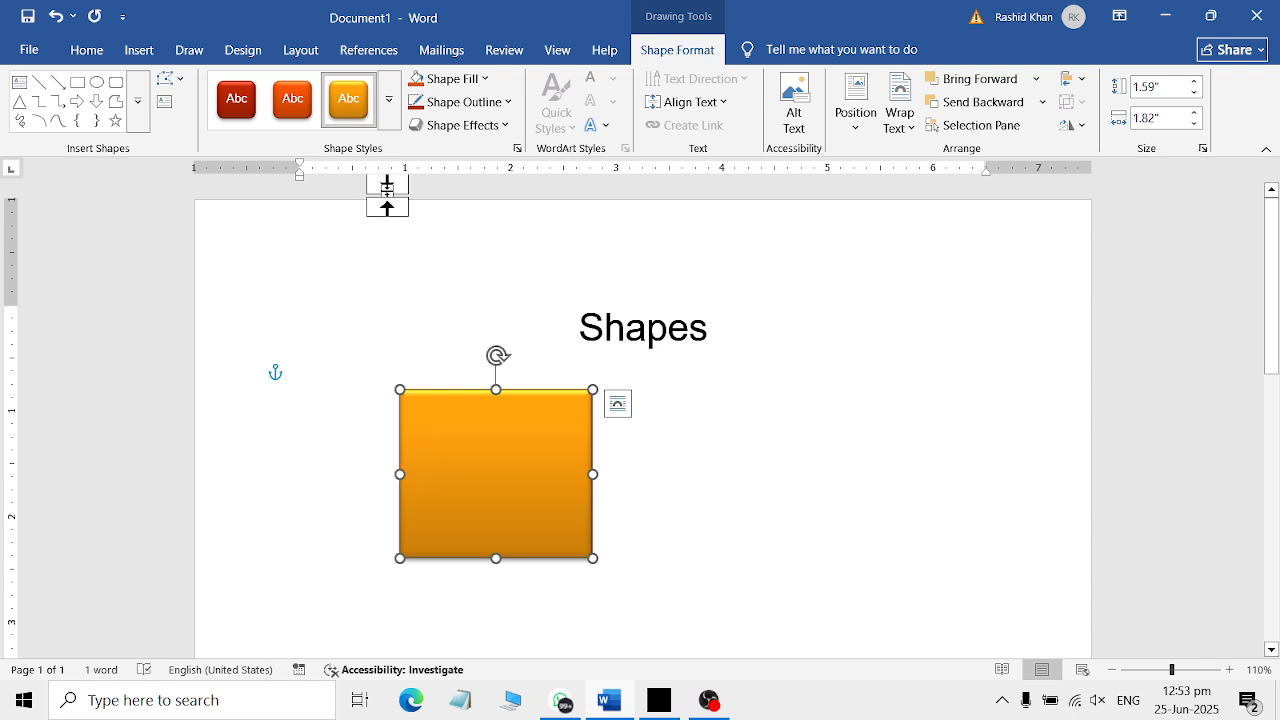
click(390, 105)
click(572, 150)
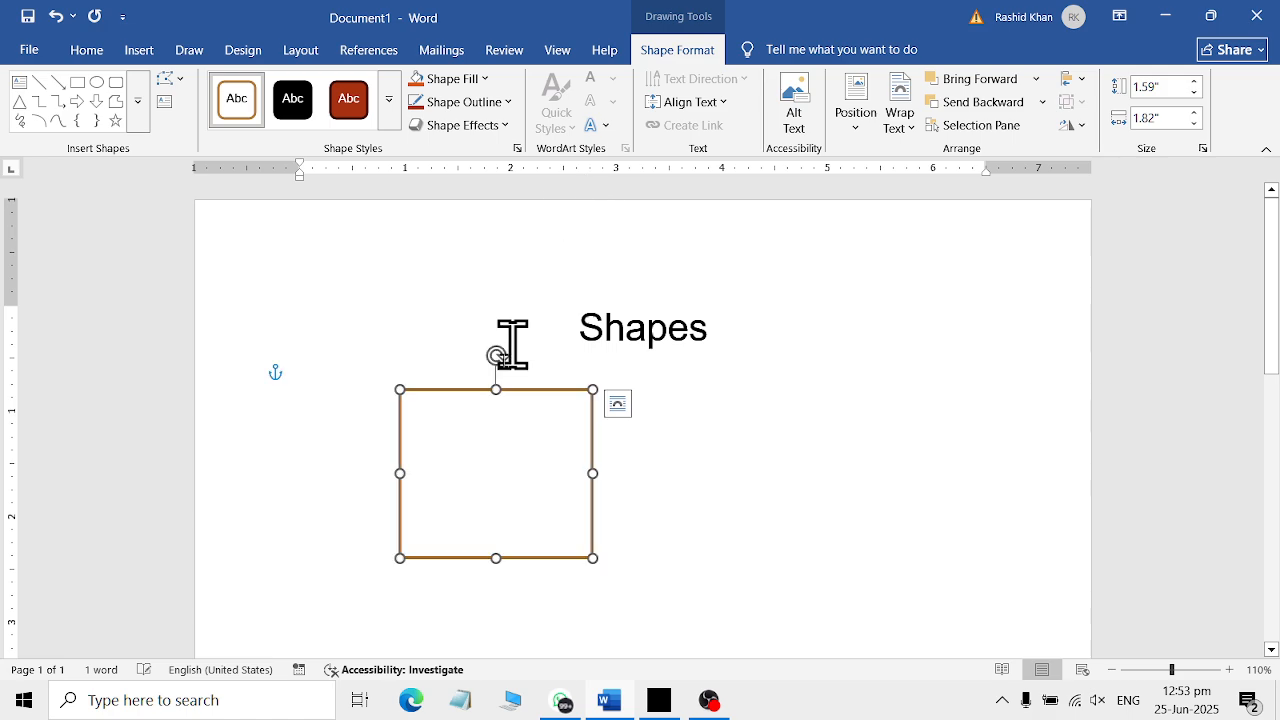
Try the transparent tan-outline preset and the orange gradient preset on the rectangle.
click(390, 105)
scroll(607, 350, down, 3)
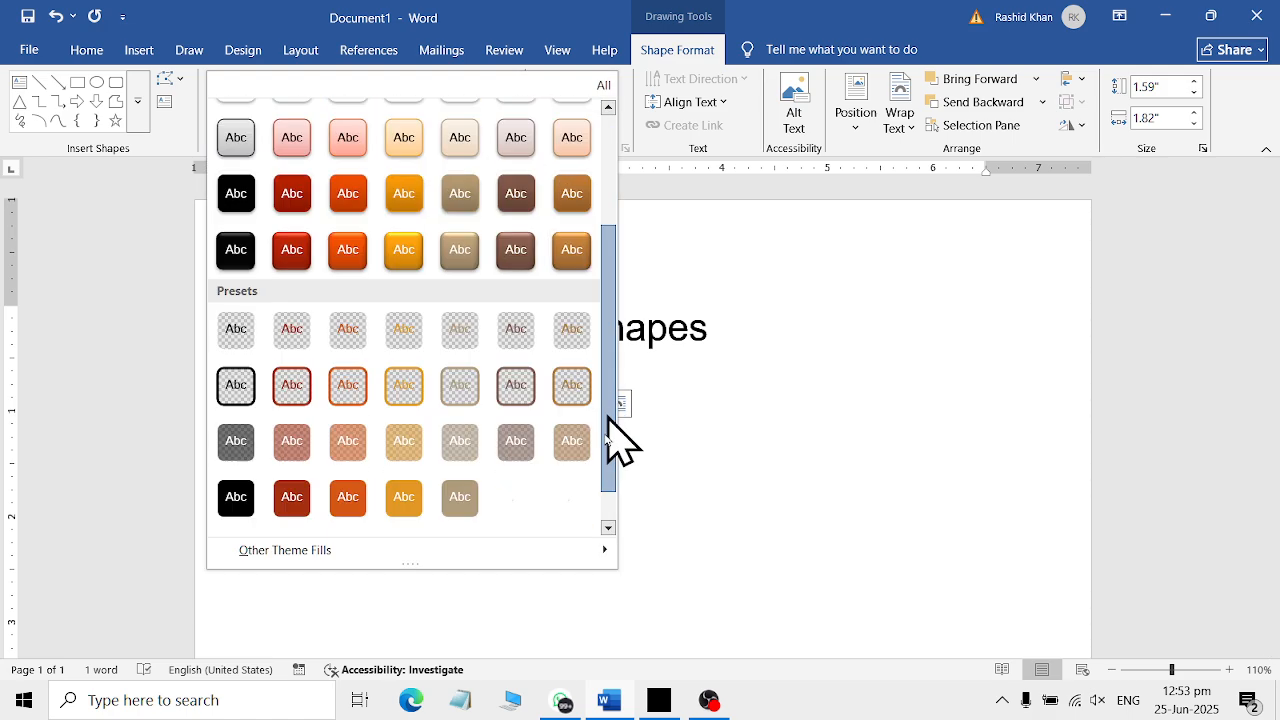
click(457, 429)
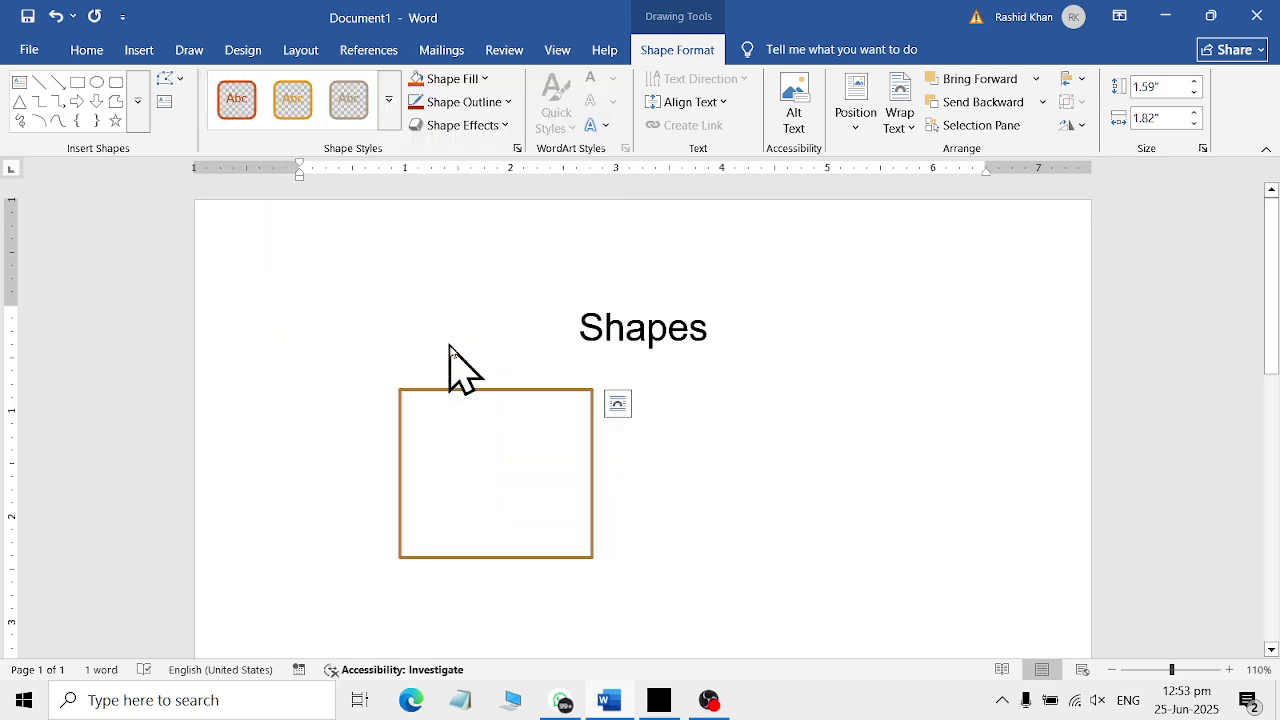
click(390, 105)
scroll(343, 460, down, 3)
click(343, 510)
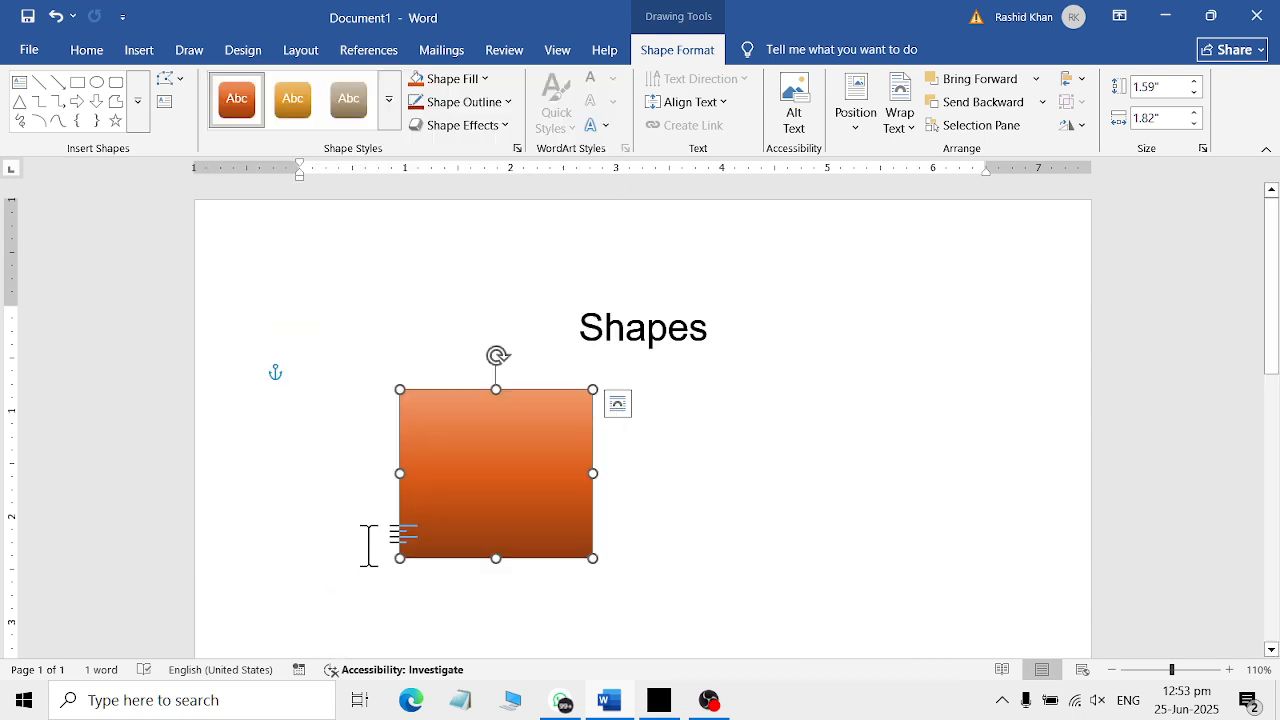
Apply the theme style with a black outline and white fill to the rectangle.
click(389, 105)
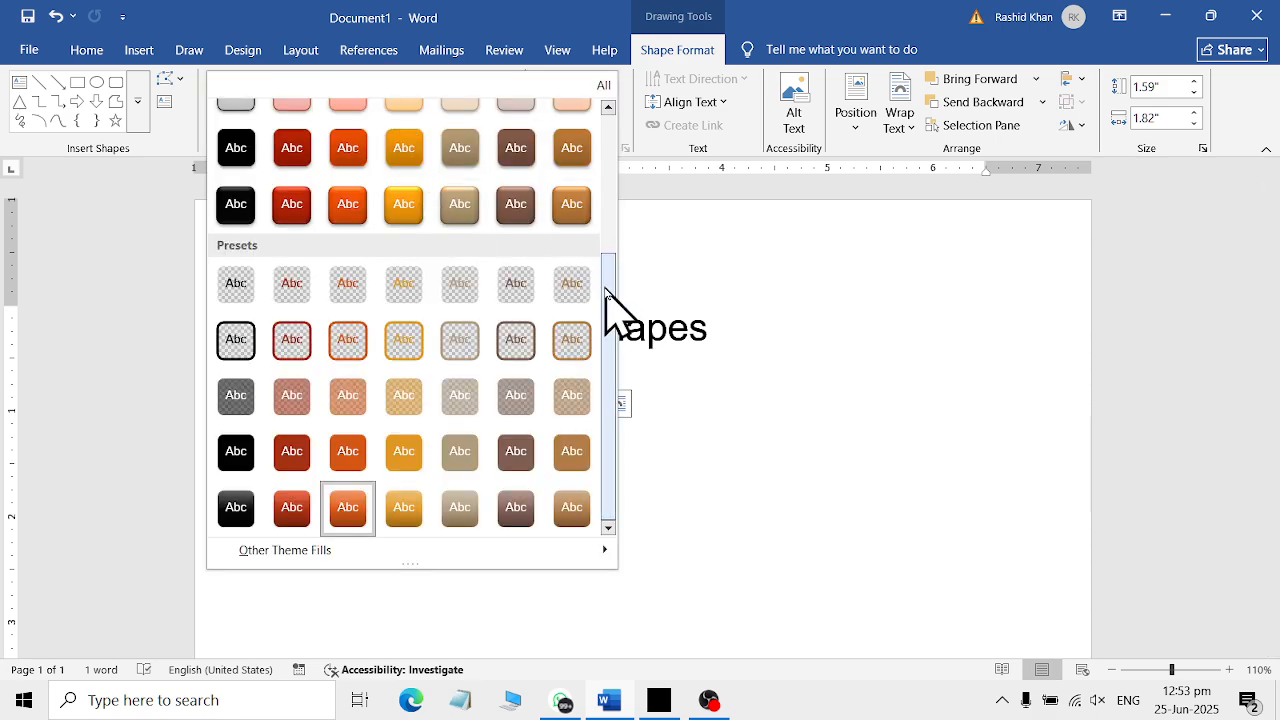
drag(609, 314, 609, 109)
click(237, 150)
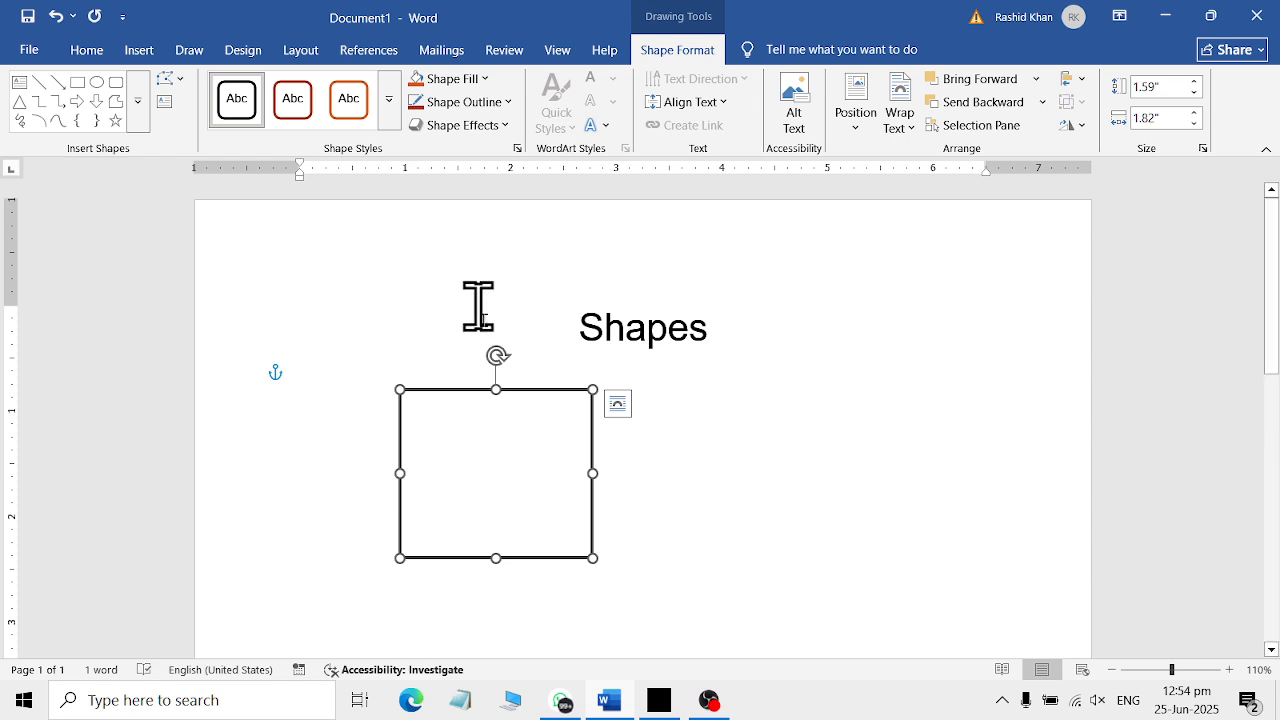
Fill the rectangle with the standard blue colour.
click(443, 385)
click(448, 390)
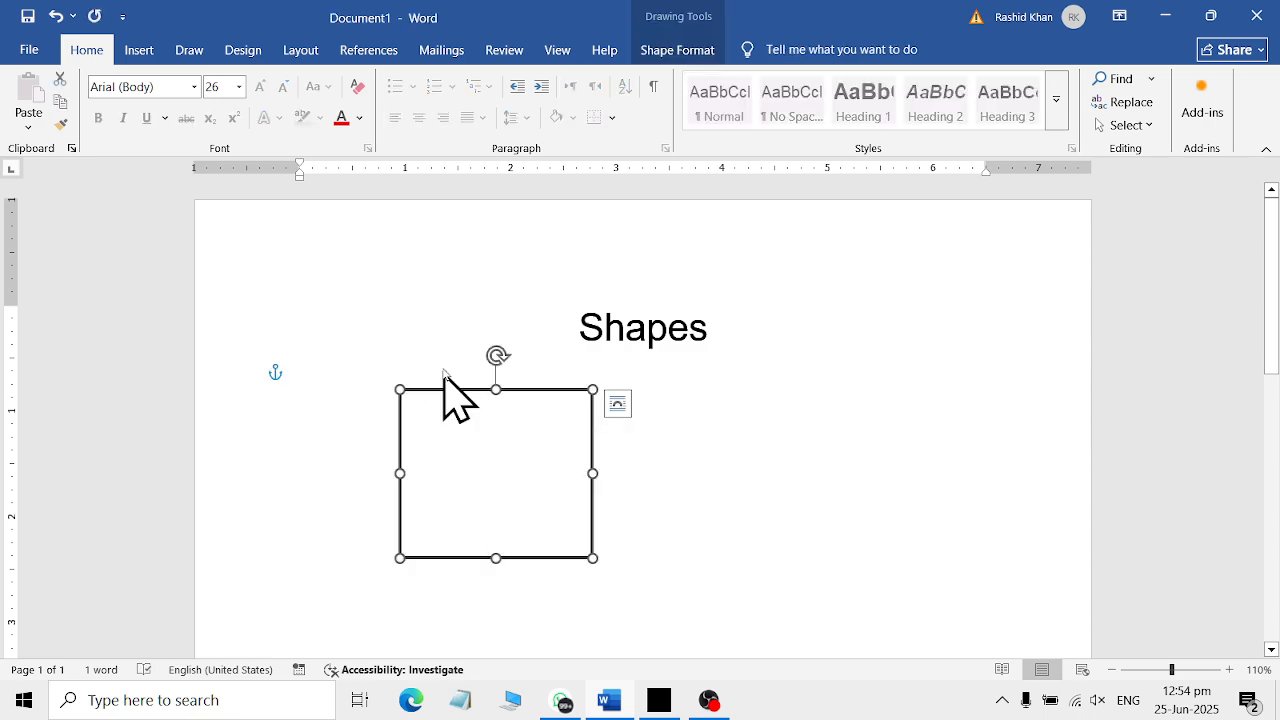
click(690, 52)
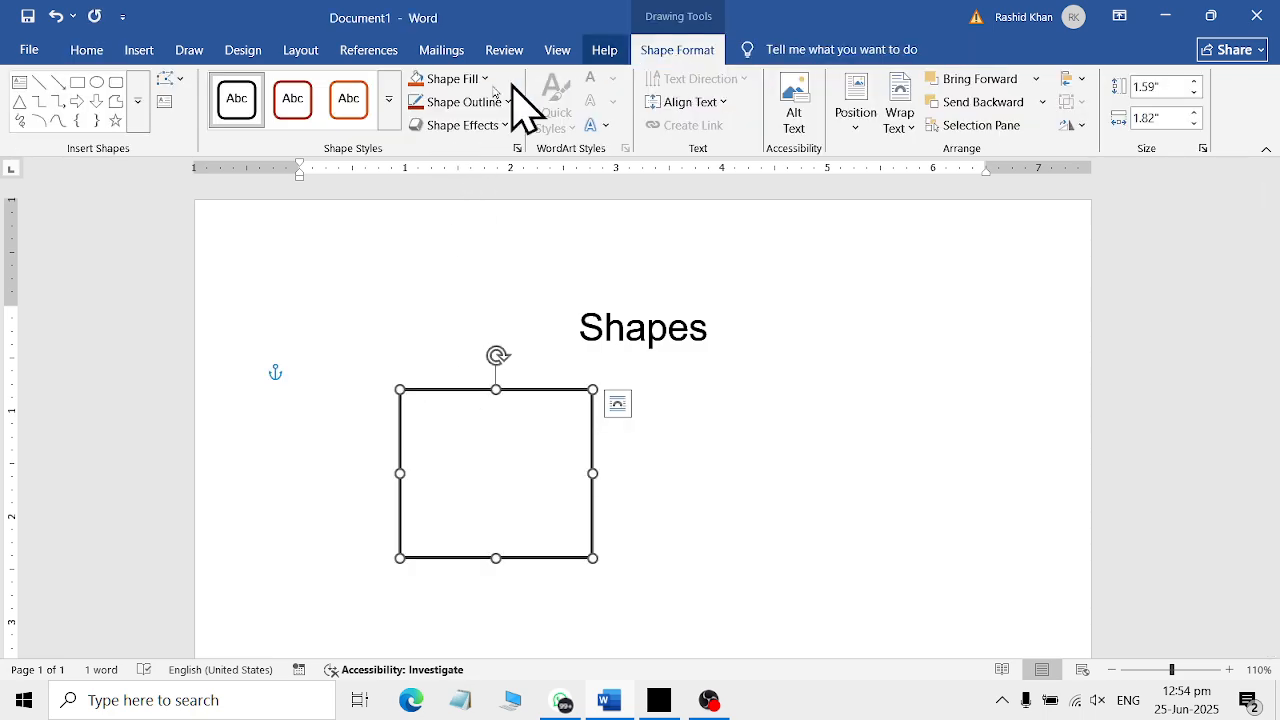
click(455, 80)
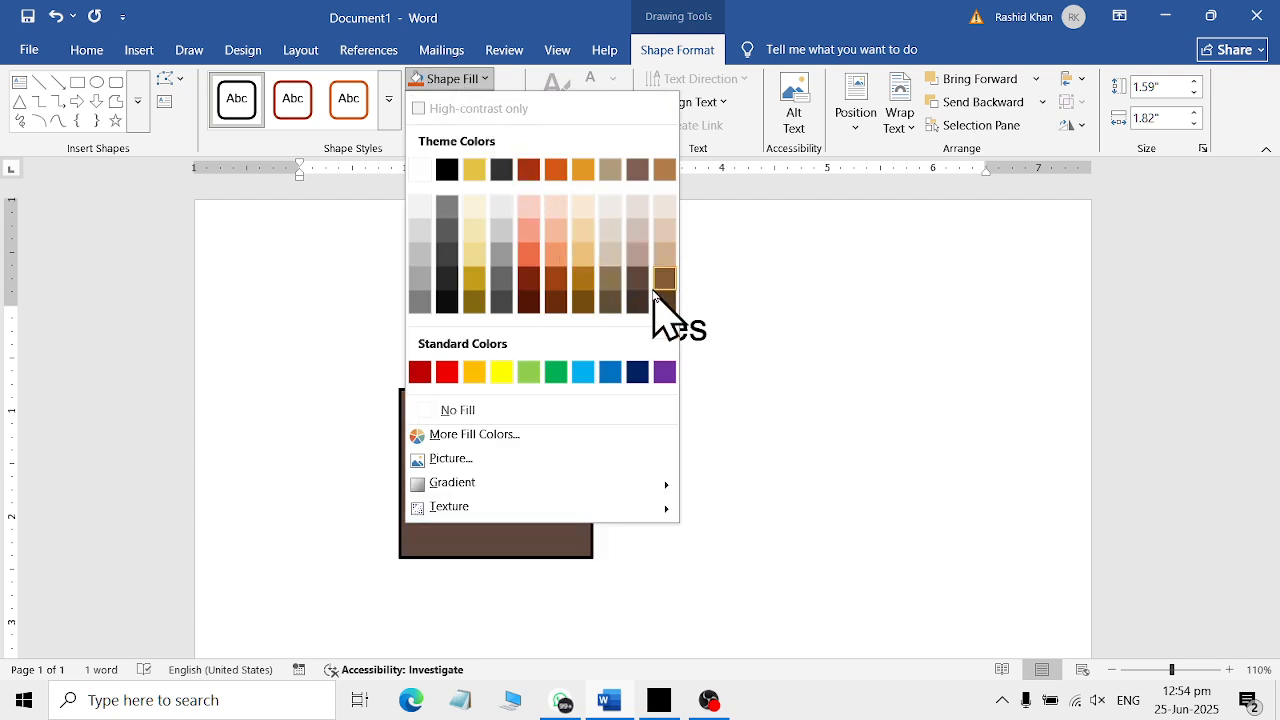
click(609, 373)
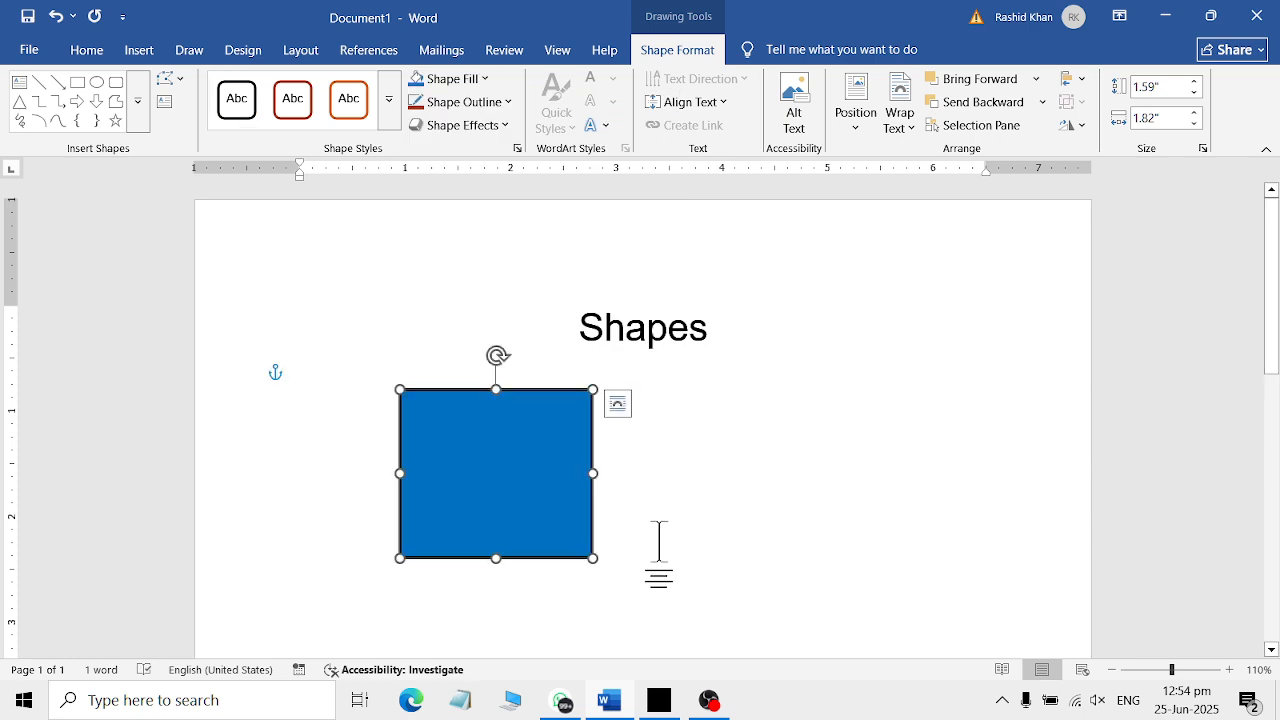
Set the rectangle's outline to a light orange-red theme colour and look at the custom outline colours.
click(450, 101)
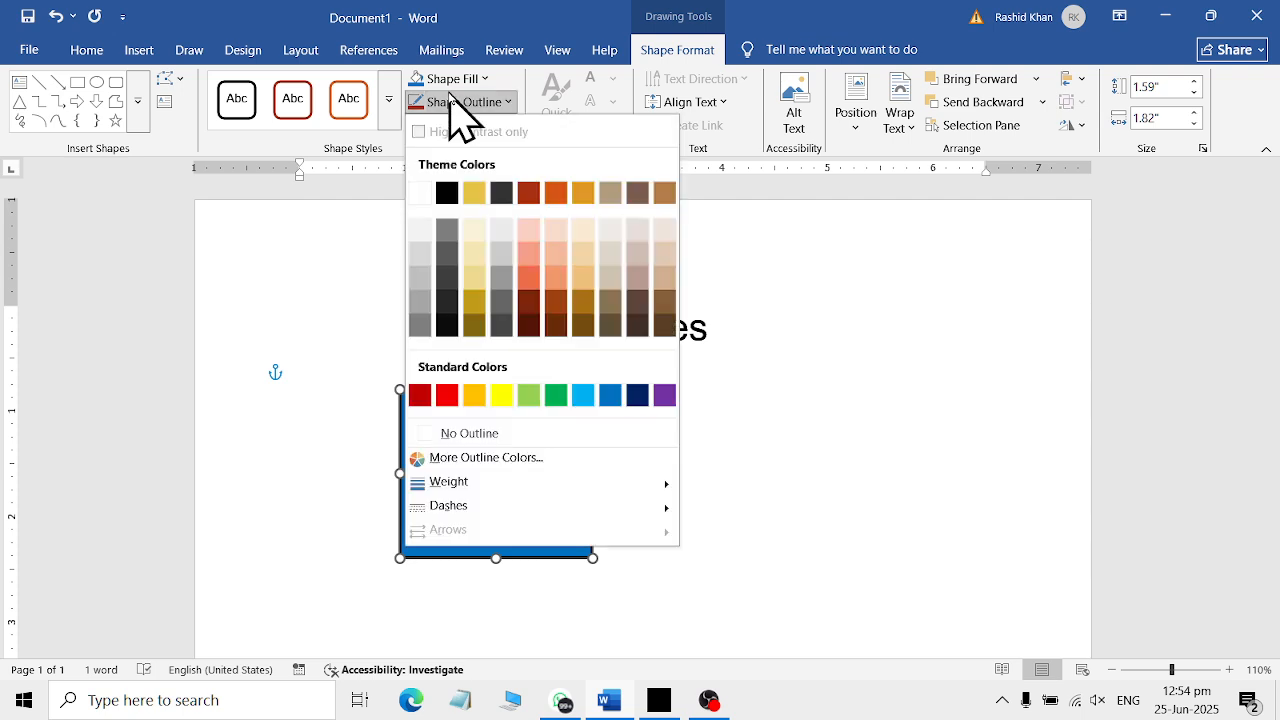
click(530, 302)
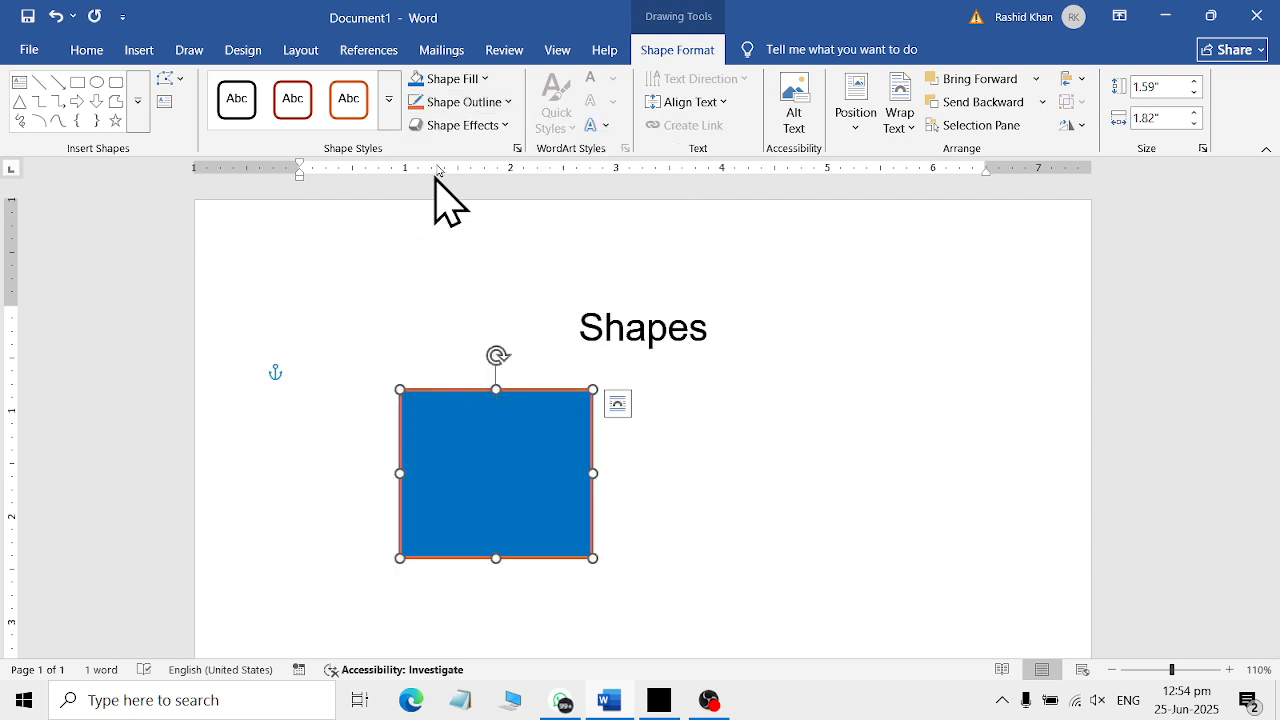
click(452, 103)
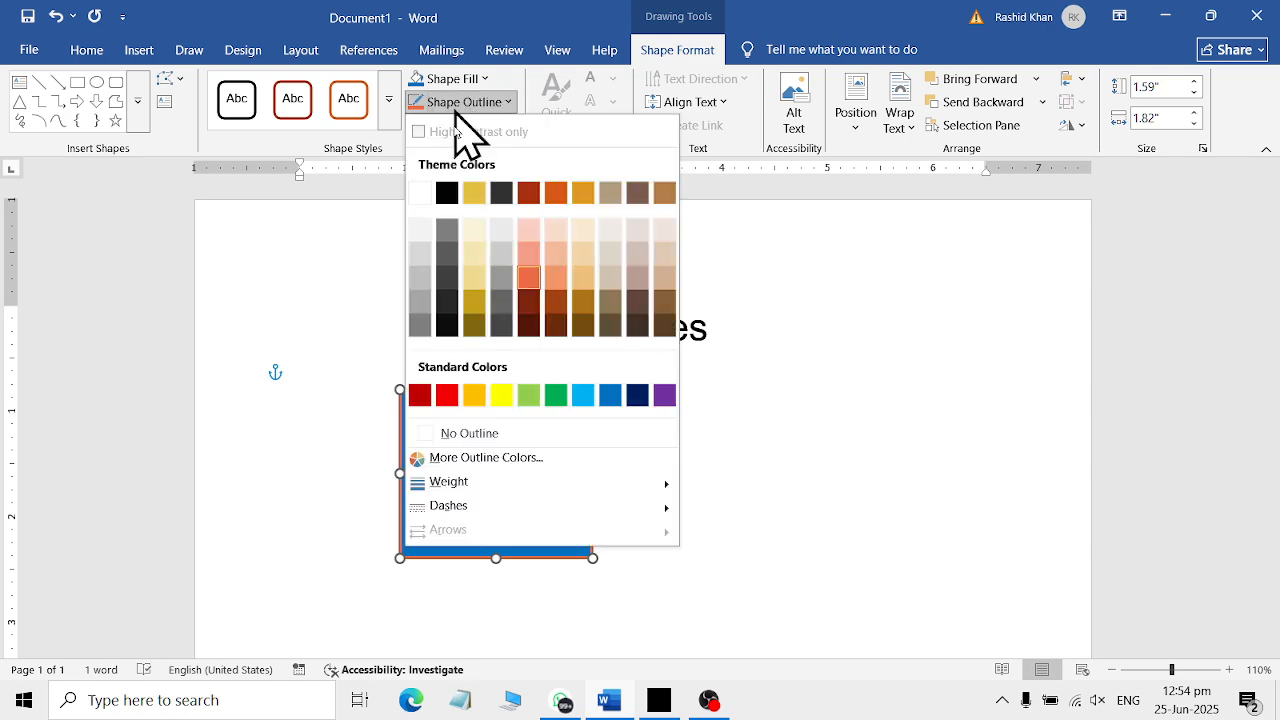
click(459, 462)
click(746, 216)
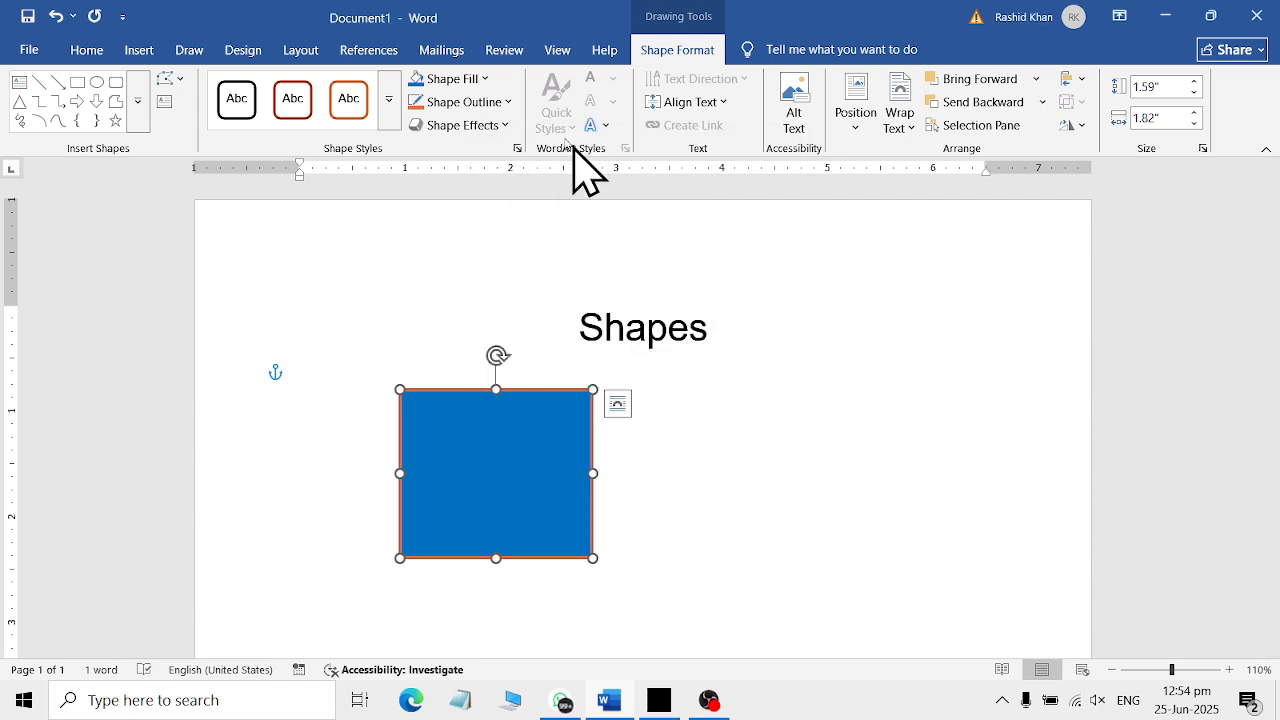
Set the rectangle's outline weight to 6 pt and its dash style to long dash dot dot.
click(468, 102)
mouse_move(443, 485)
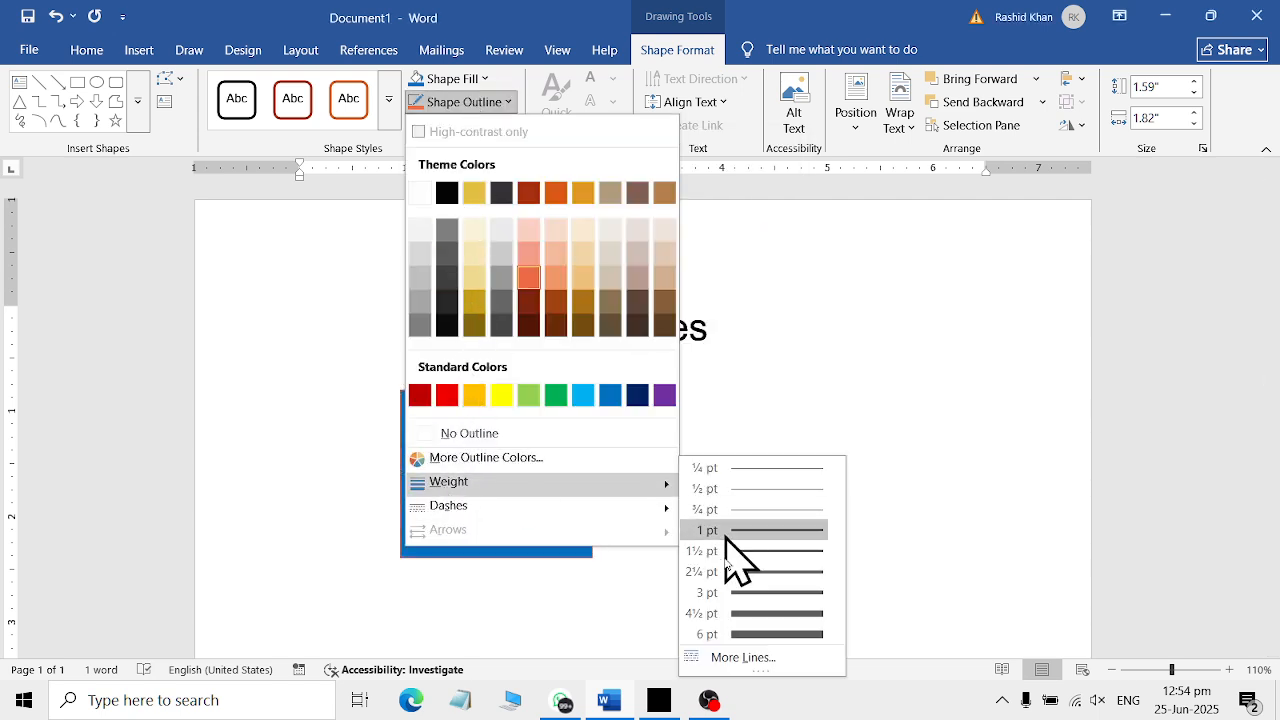
click(729, 632)
mouse_move(709, 700)
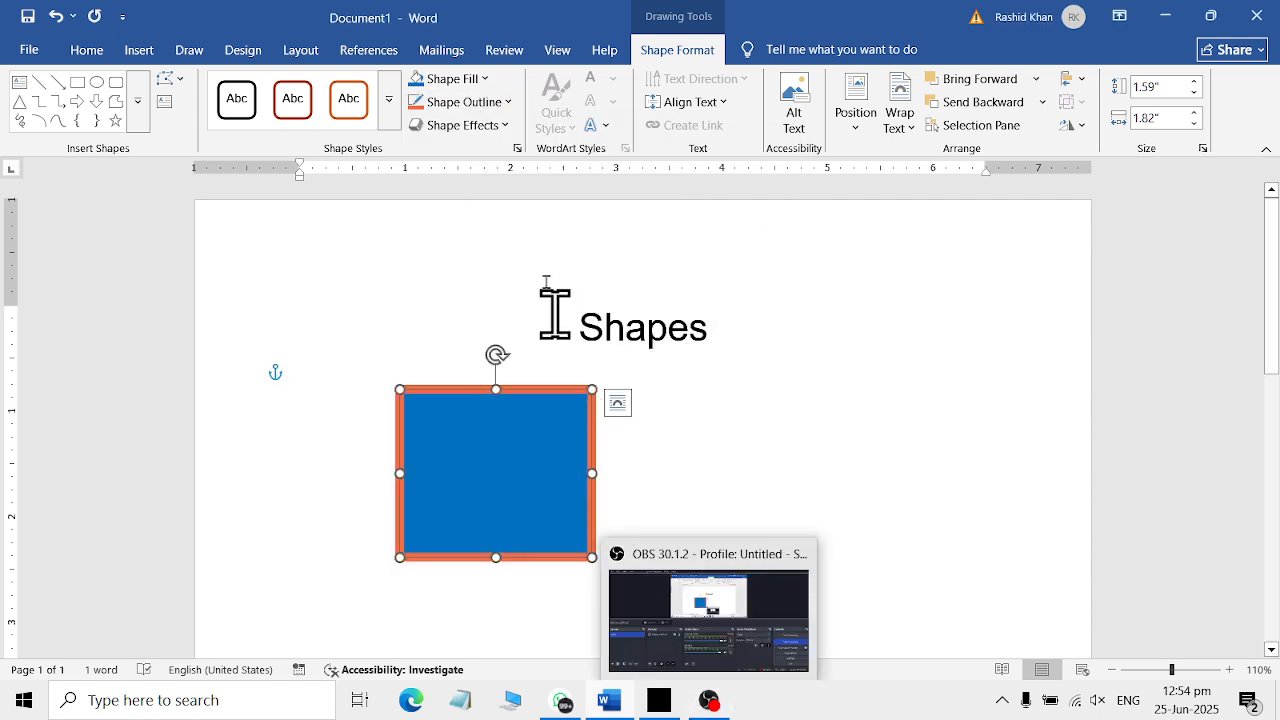
click(466, 103)
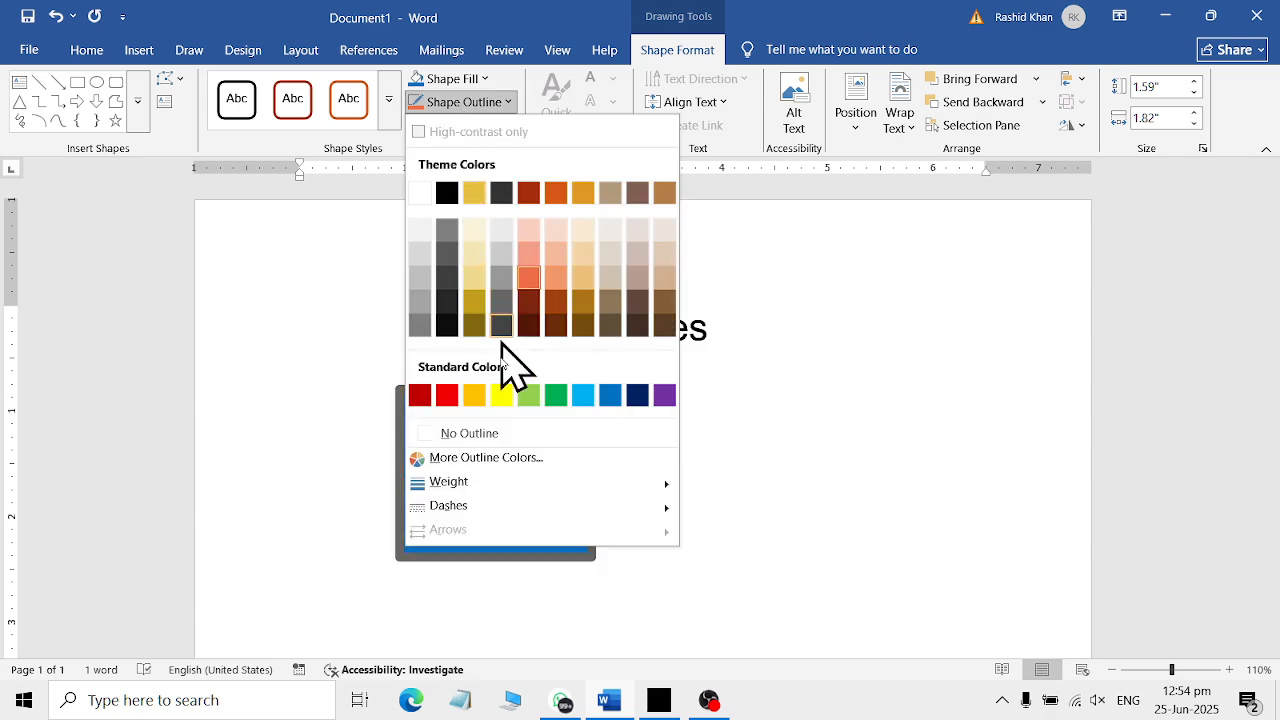
mouse_move(494, 506)
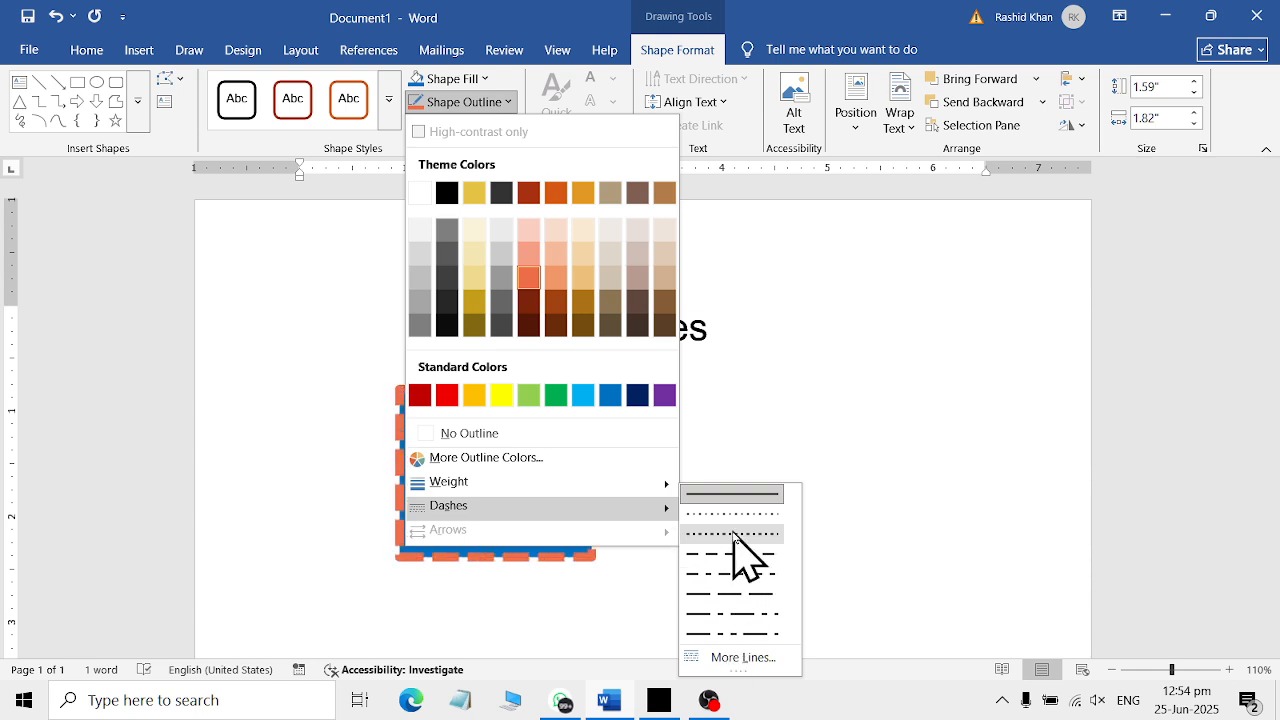
click(752, 634)
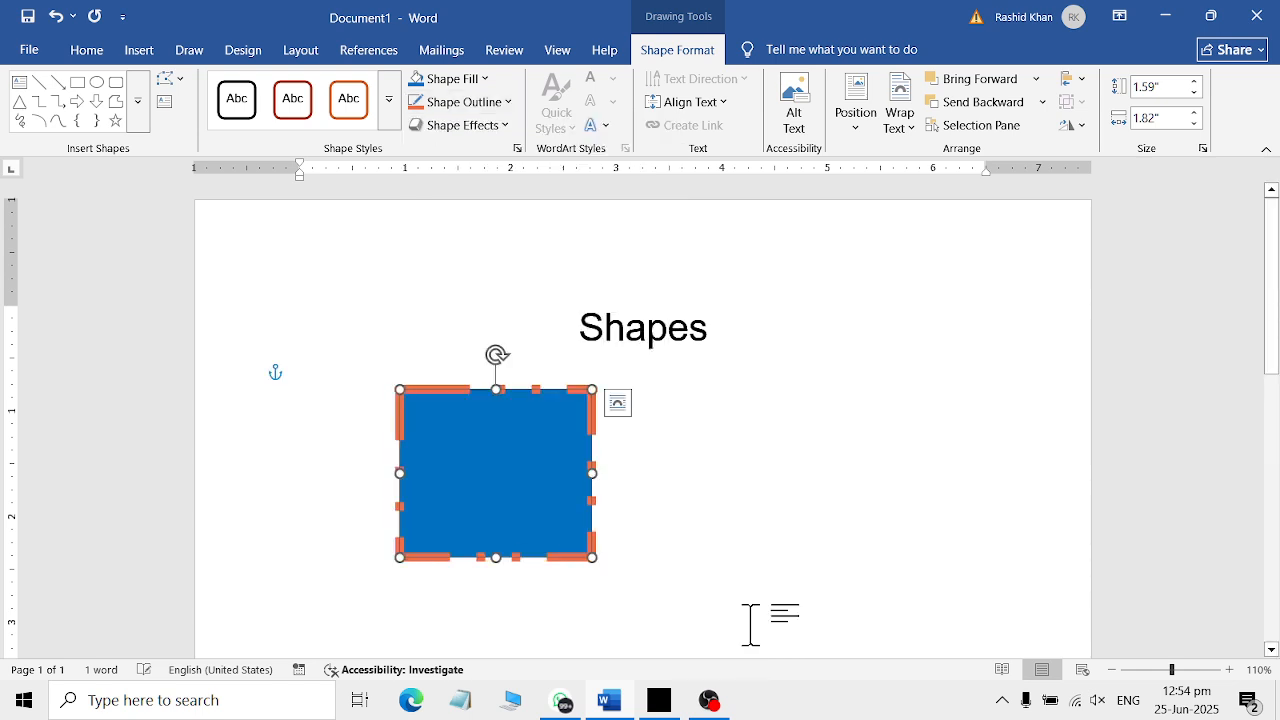
Remove the outline from the blue rectangle.
click(457, 104)
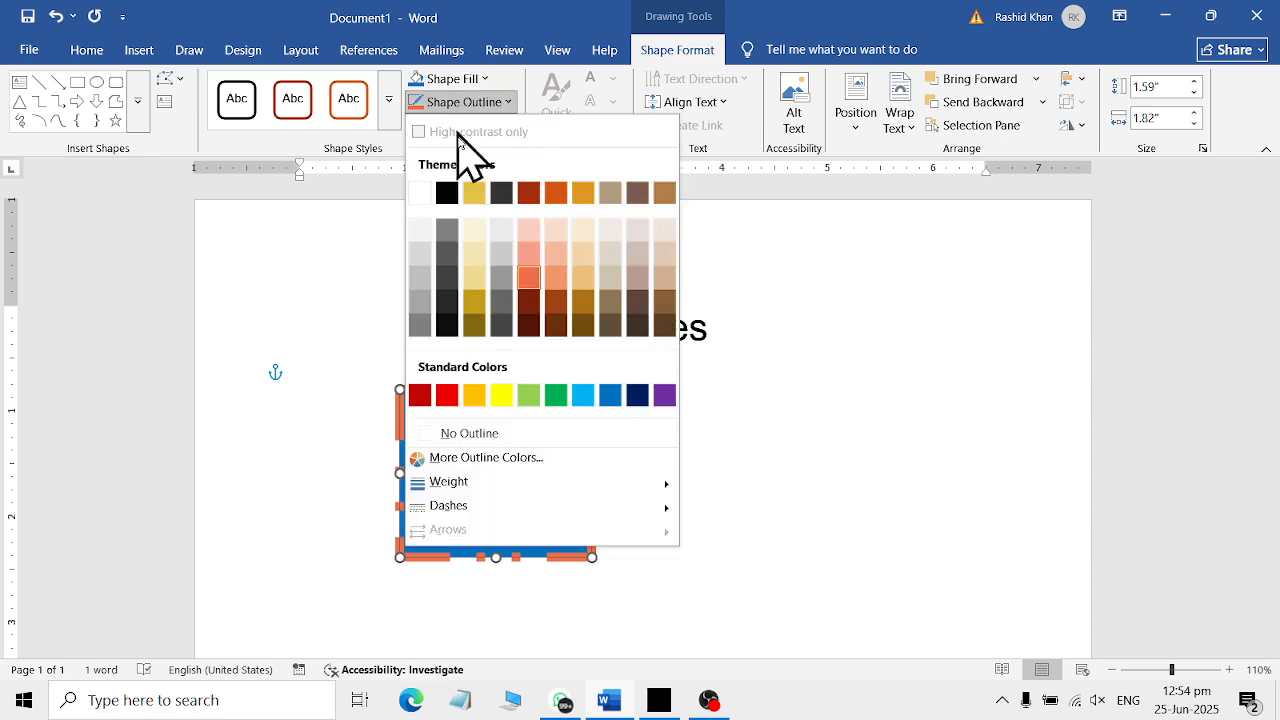
click(477, 440)
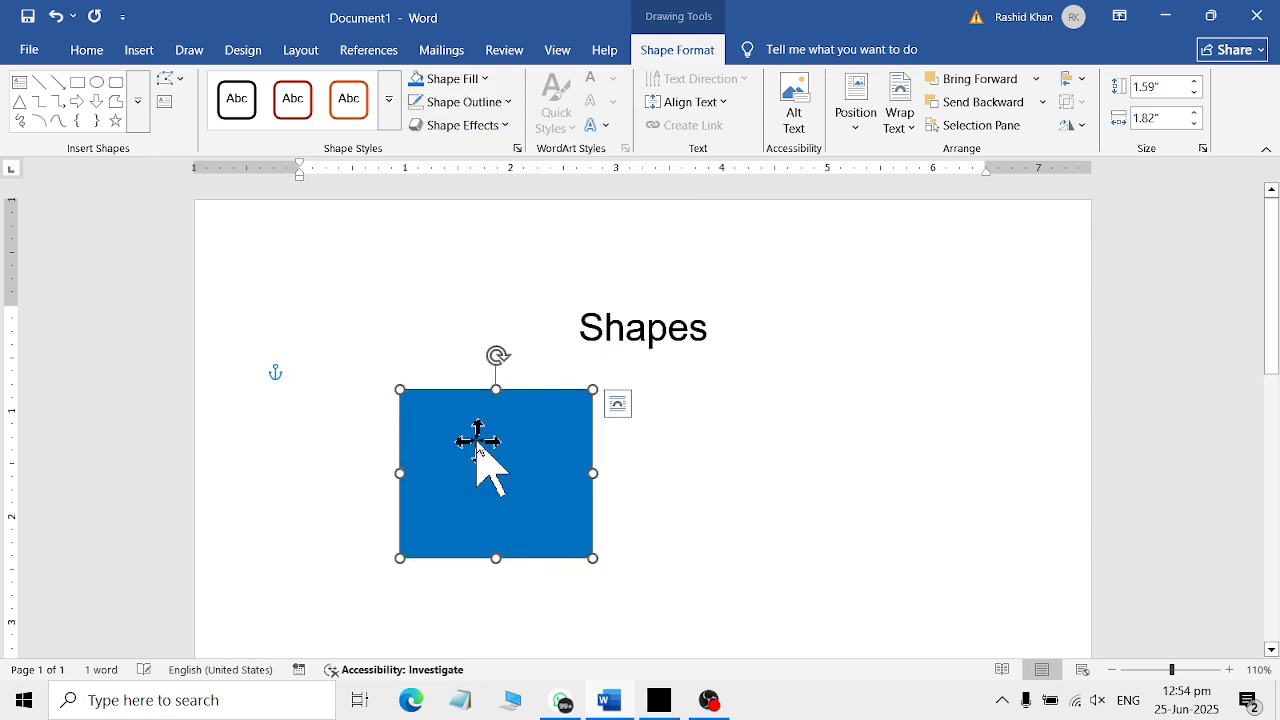
Give the blue rectangle an outline with a weight of 2¼ pt and a solid line style.
click(470, 104)
mouse_move(500, 484)
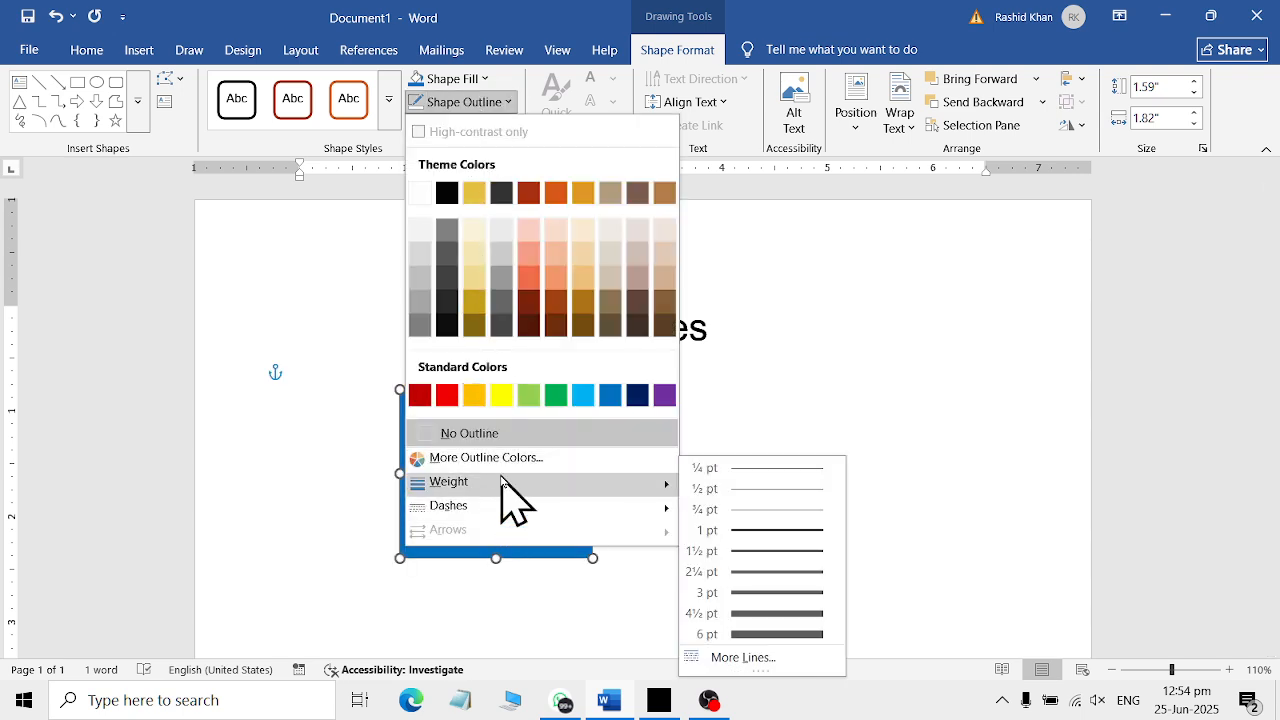
click(745, 571)
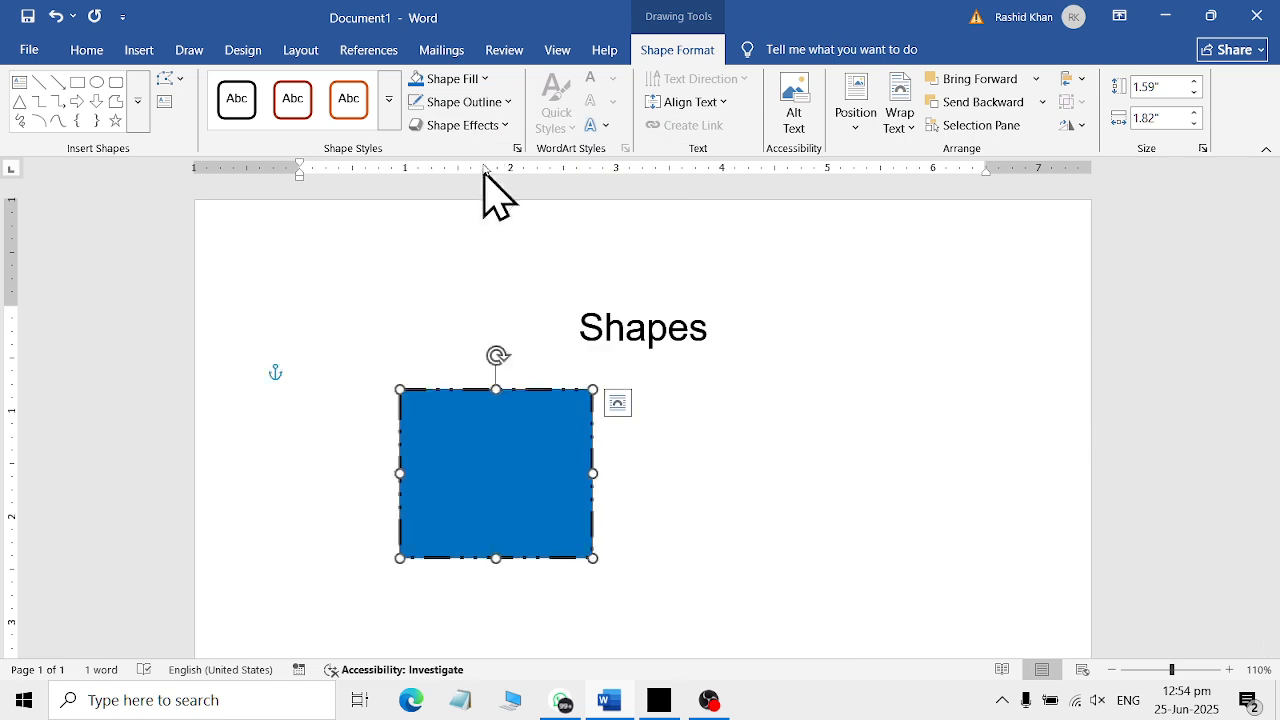
click(480, 104)
mouse_move(520, 508)
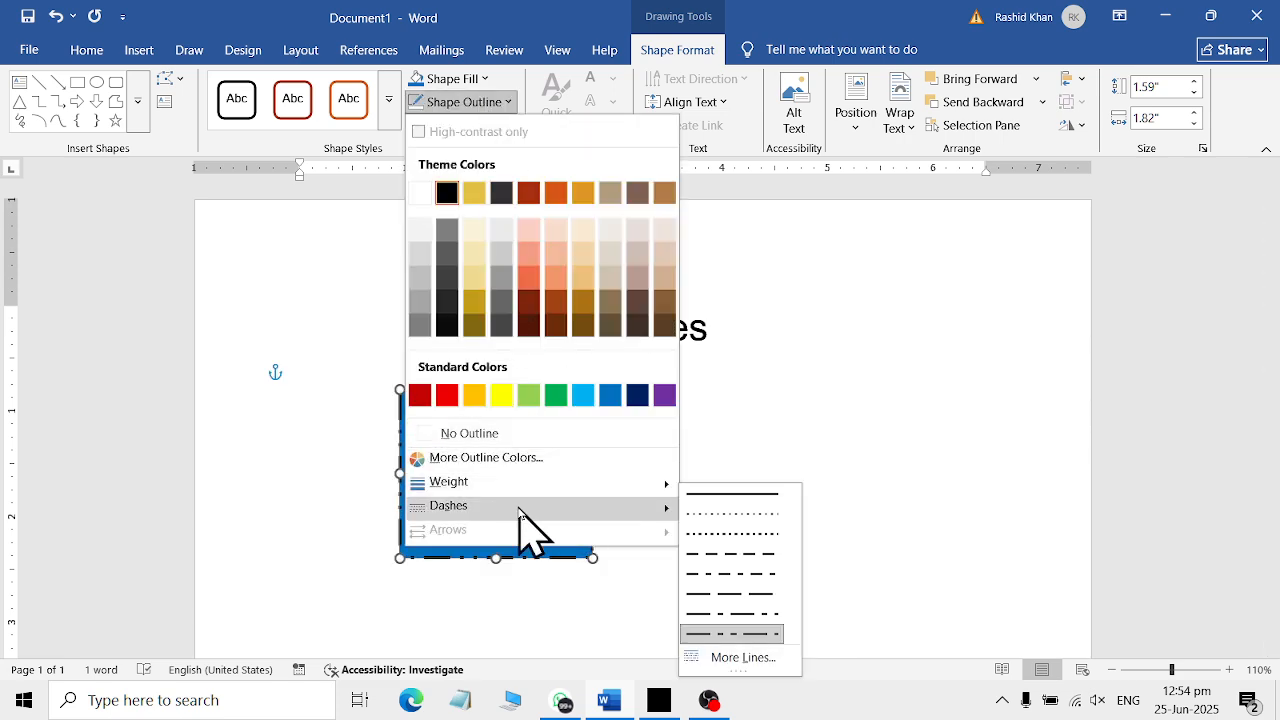
click(708, 495)
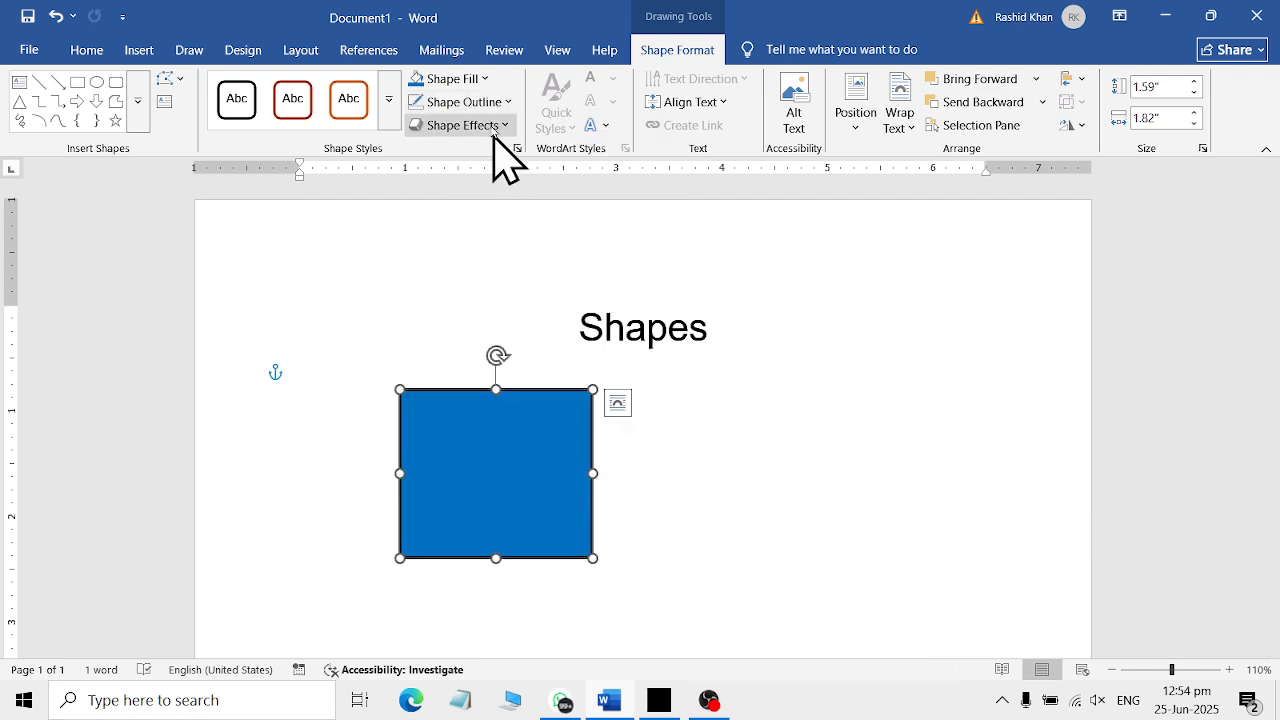
Remove the rectangle's fill and move the rectangle over the Shapes heading so that it frames the text.
click(486, 79)
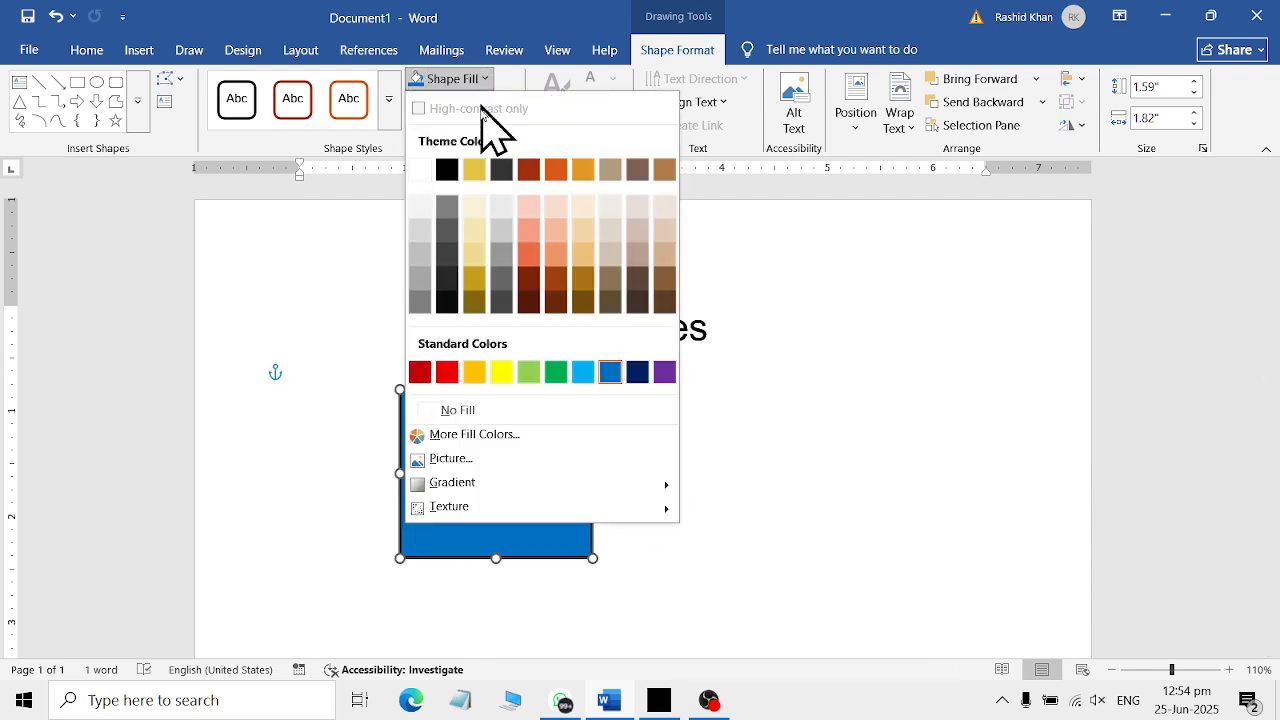
click(466, 410)
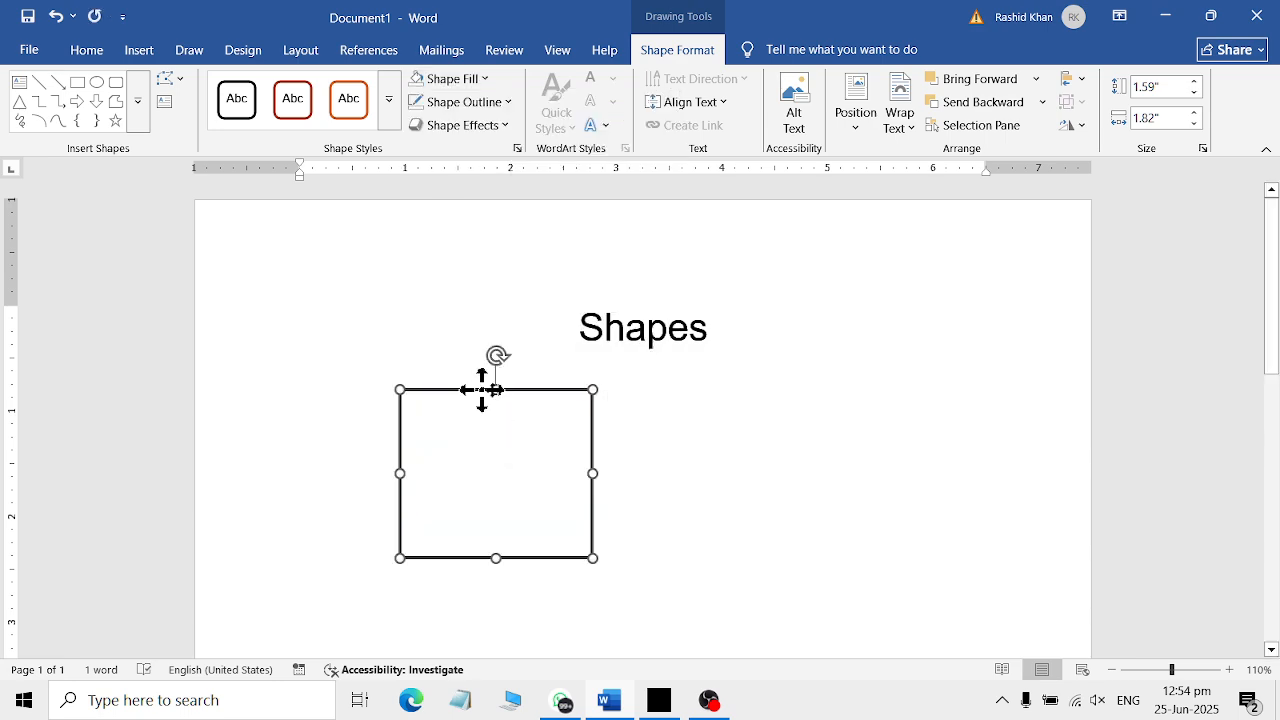
drag(486, 388, 620, 242)
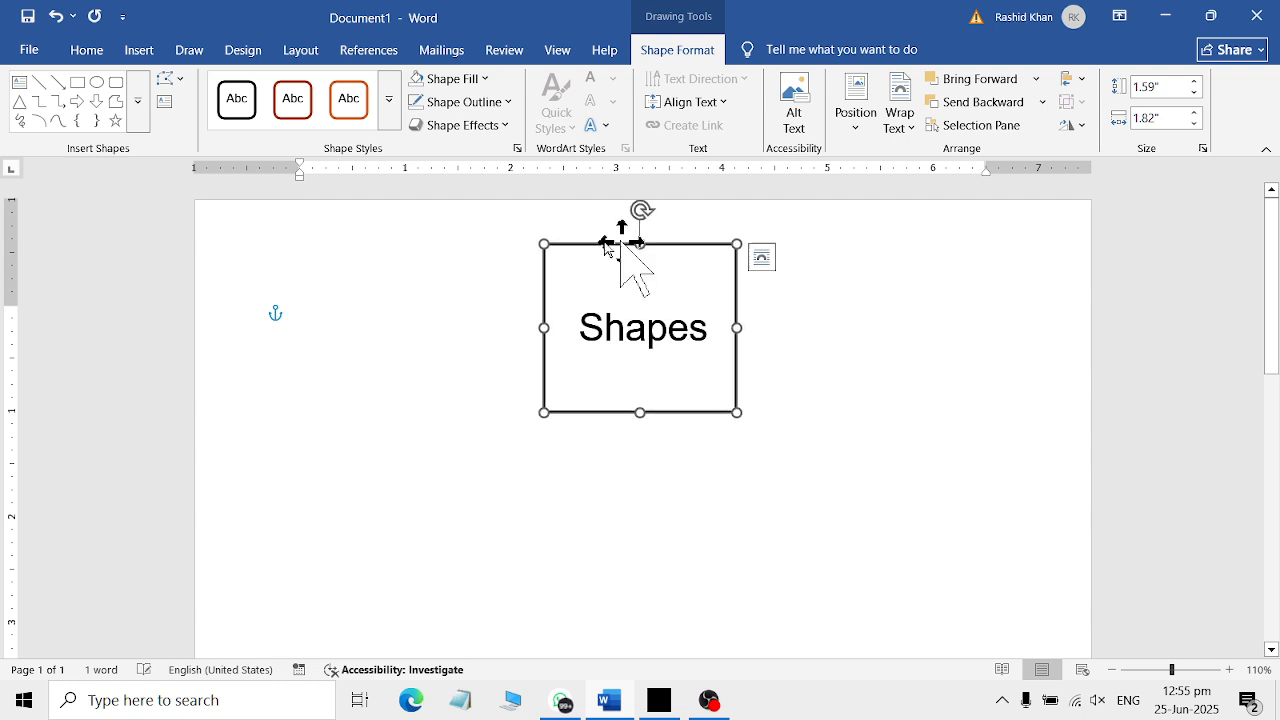
Fill the rectangle with standard light blue and apply a dark gradient variation that darkens towards its upper-right corner.
click(445, 79)
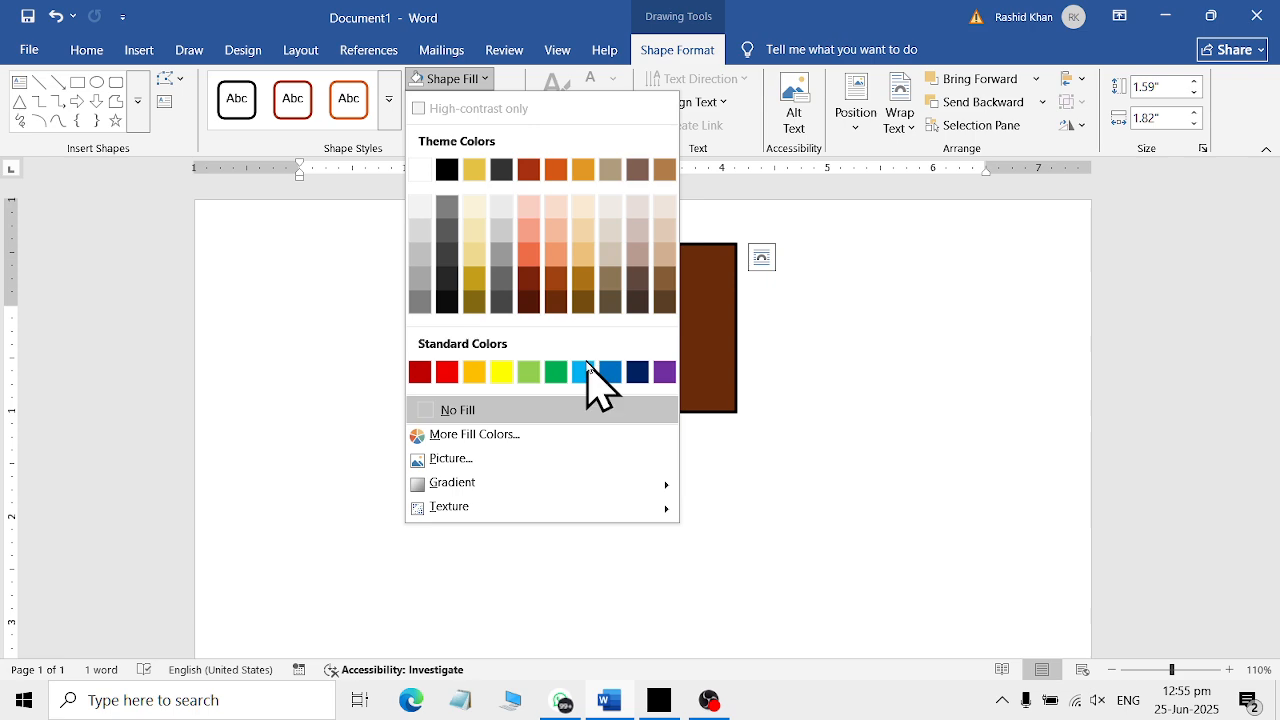
click(591, 375)
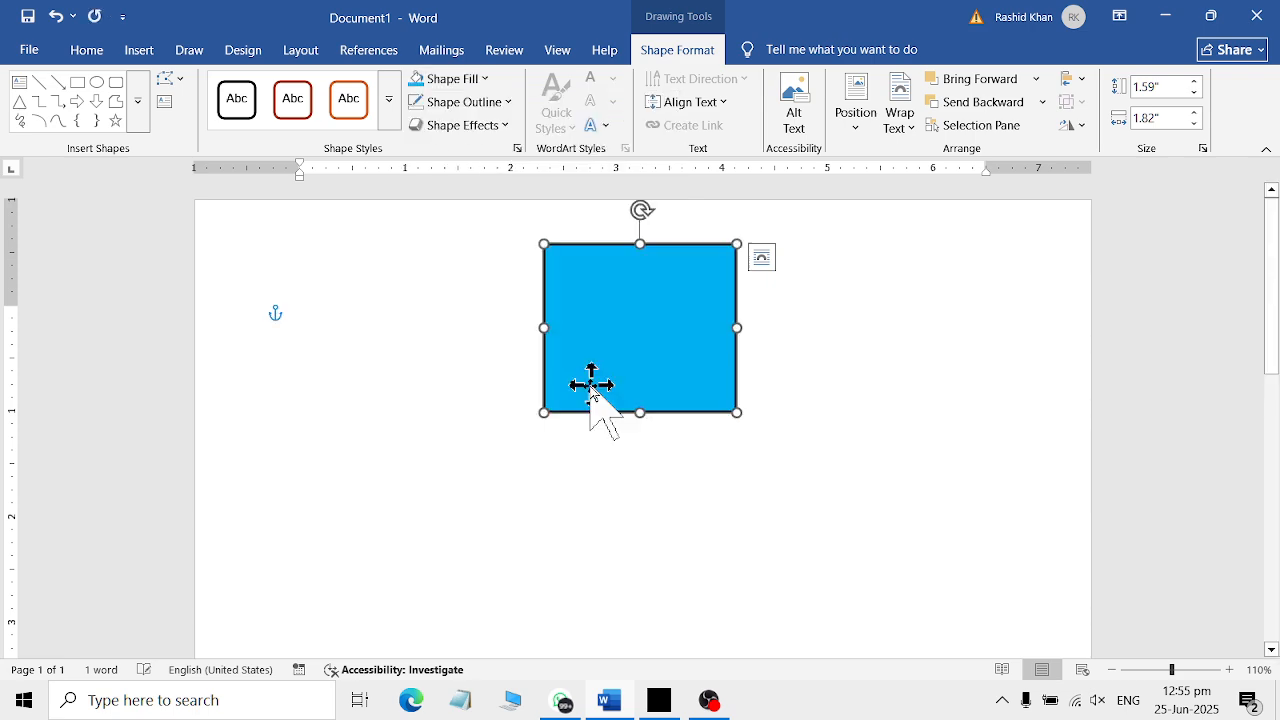
click(447, 80)
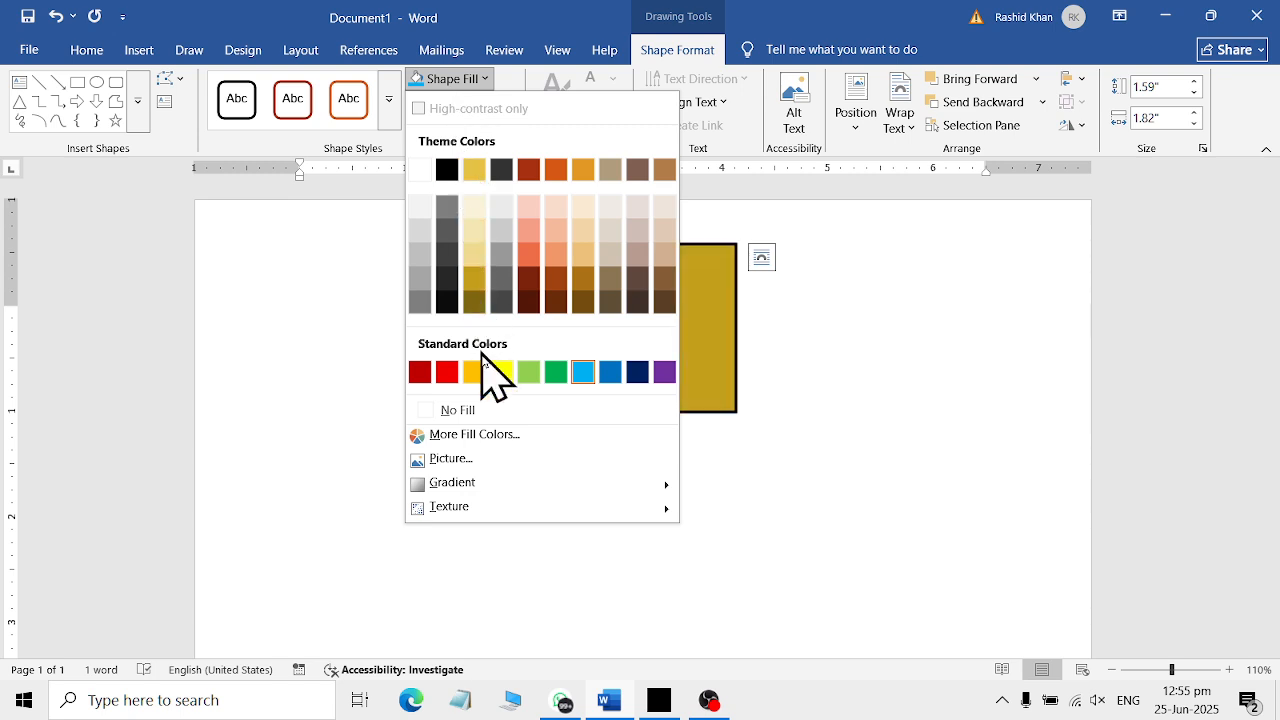
mouse_move(498, 482)
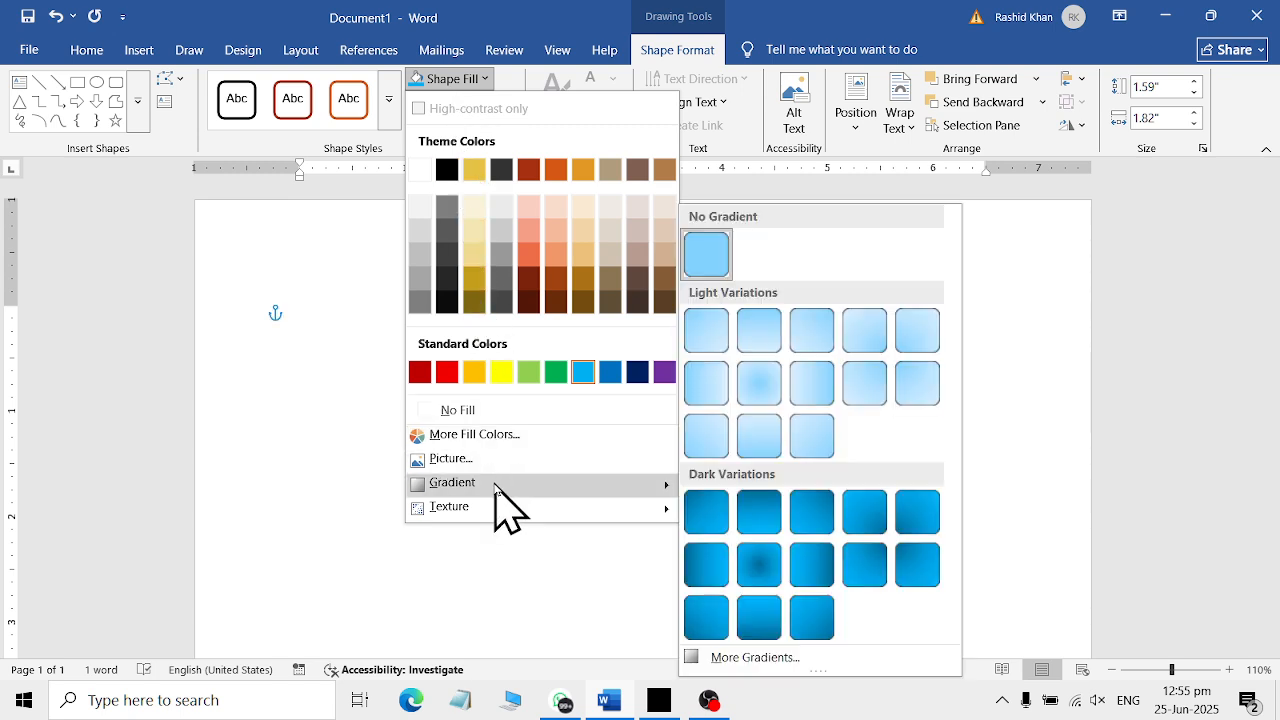
click(866, 568)
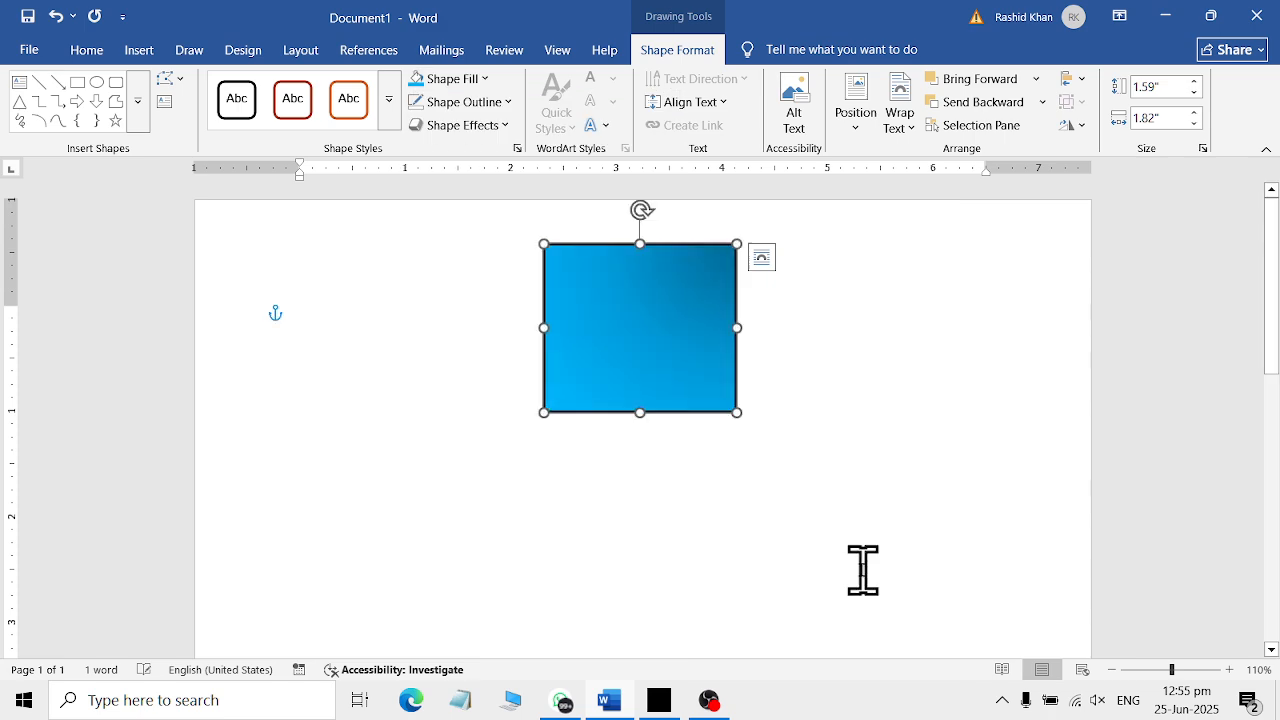
Change the fill to a gradient that darkens towards the rectangle's lower edge and move the rectangle below the Shapes heading.
click(450, 80)
mouse_move(517, 484)
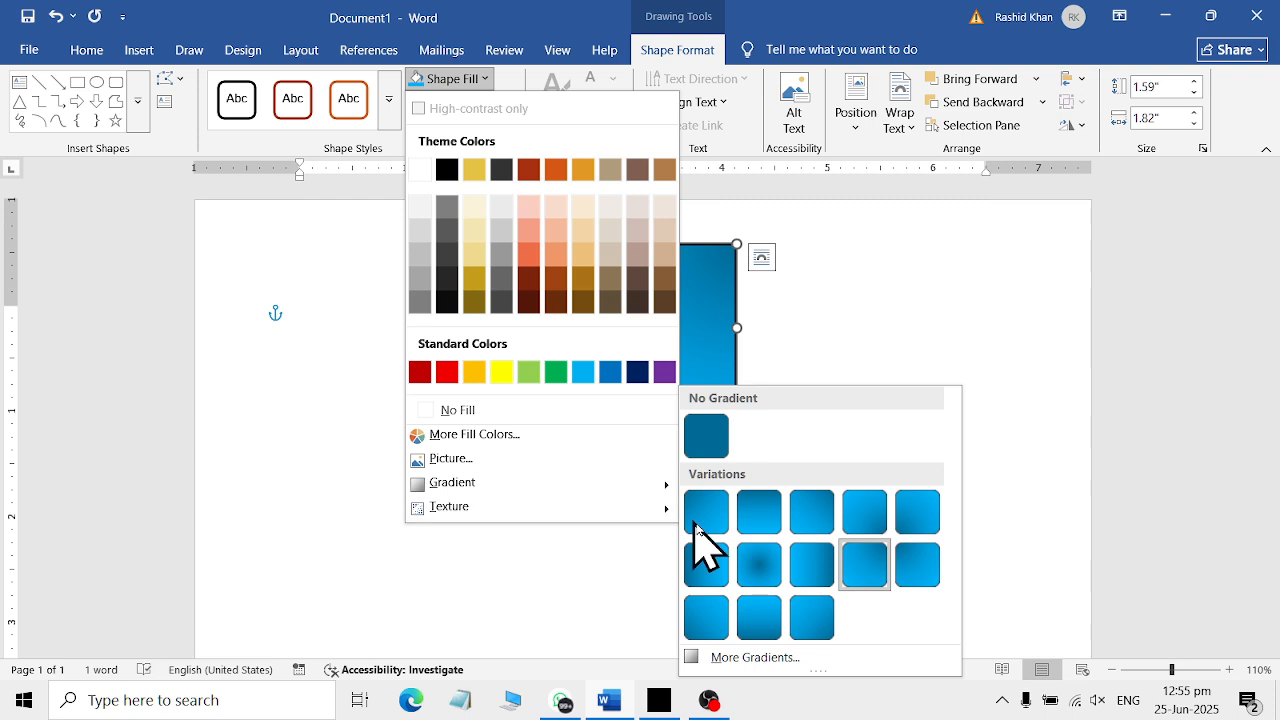
click(762, 618)
drag(677, 391, 549, 570)
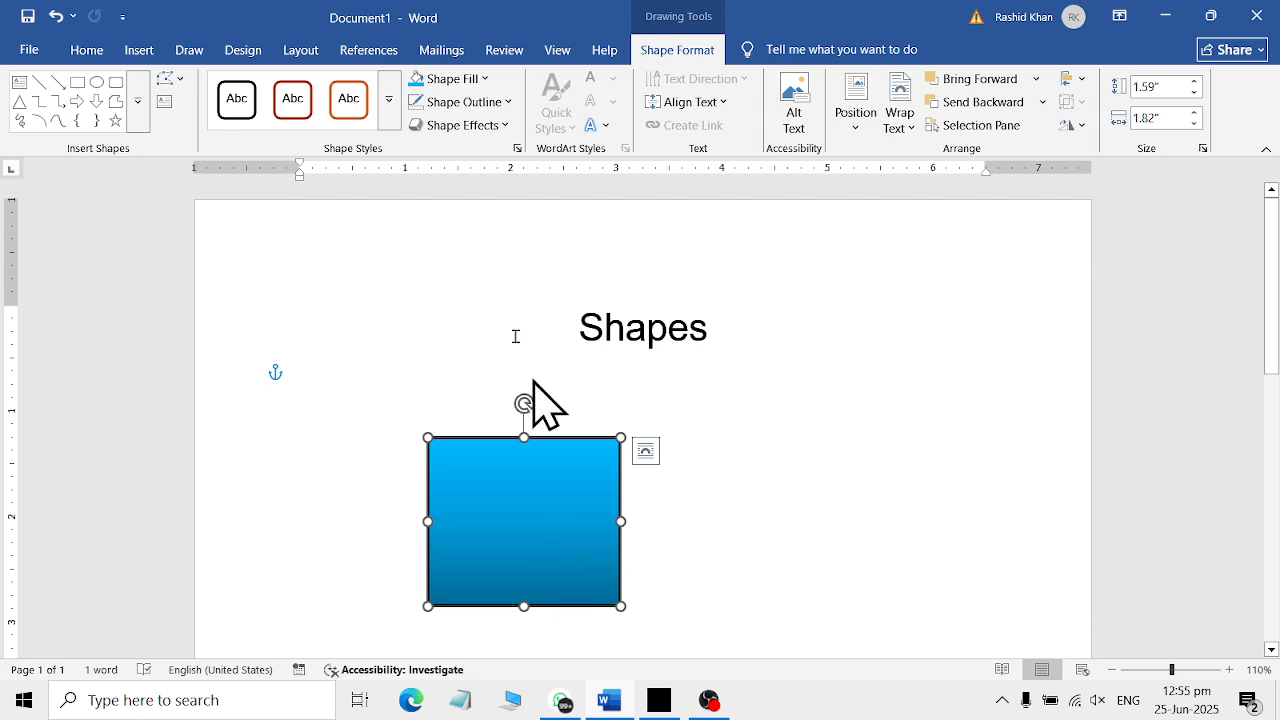
Fill the rectangle with the lighthouse picture vision - Copy.jpg from the latest folder in Documents.
click(450, 79)
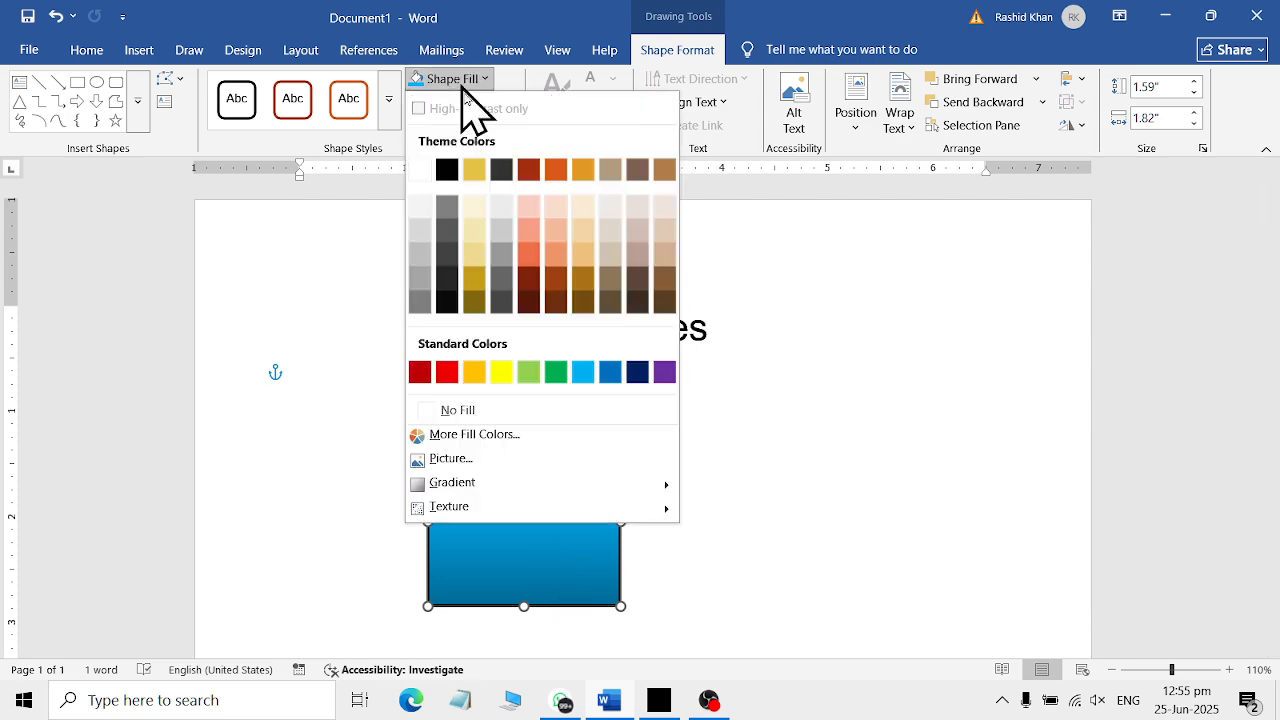
click(478, 460)
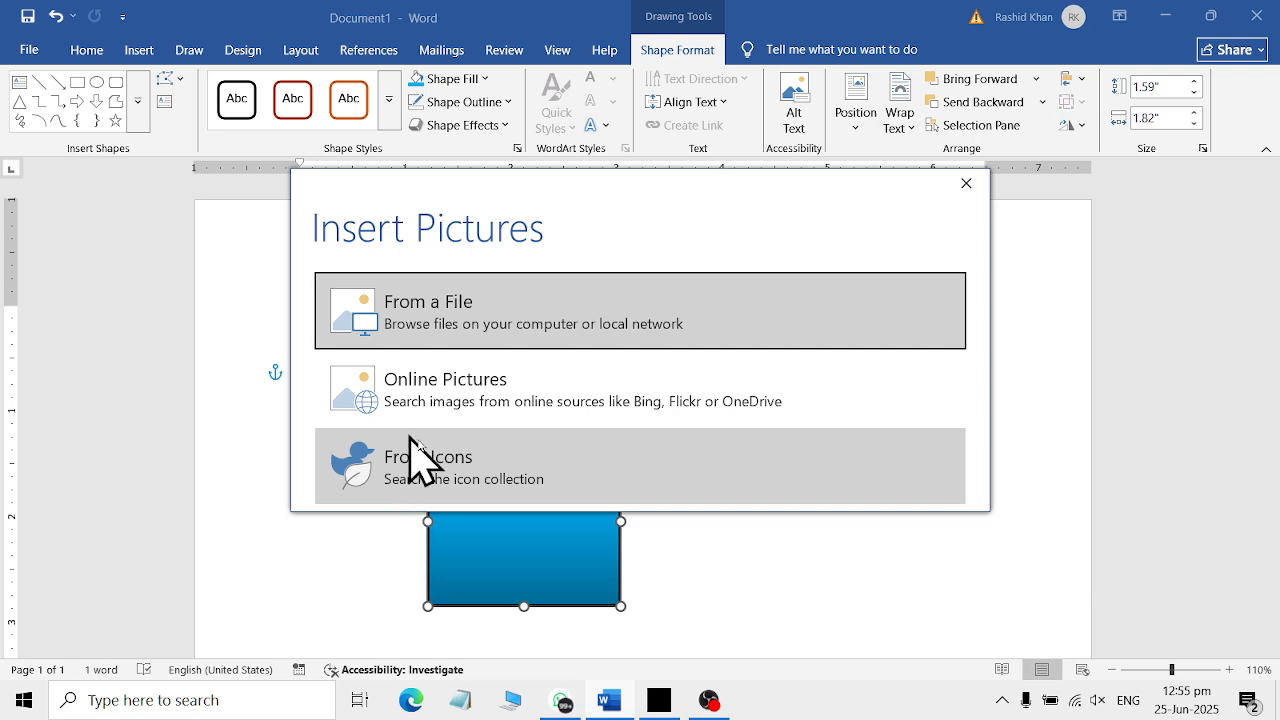
click(457, 314)
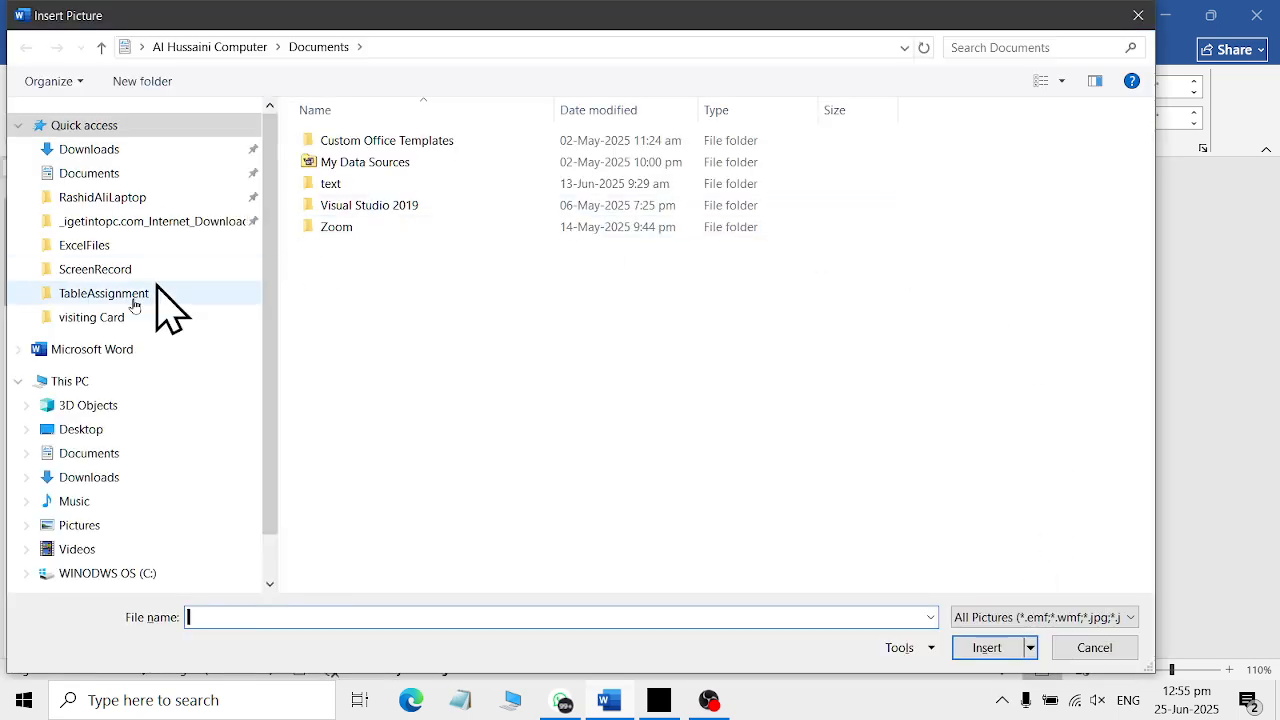
click(87, 455)
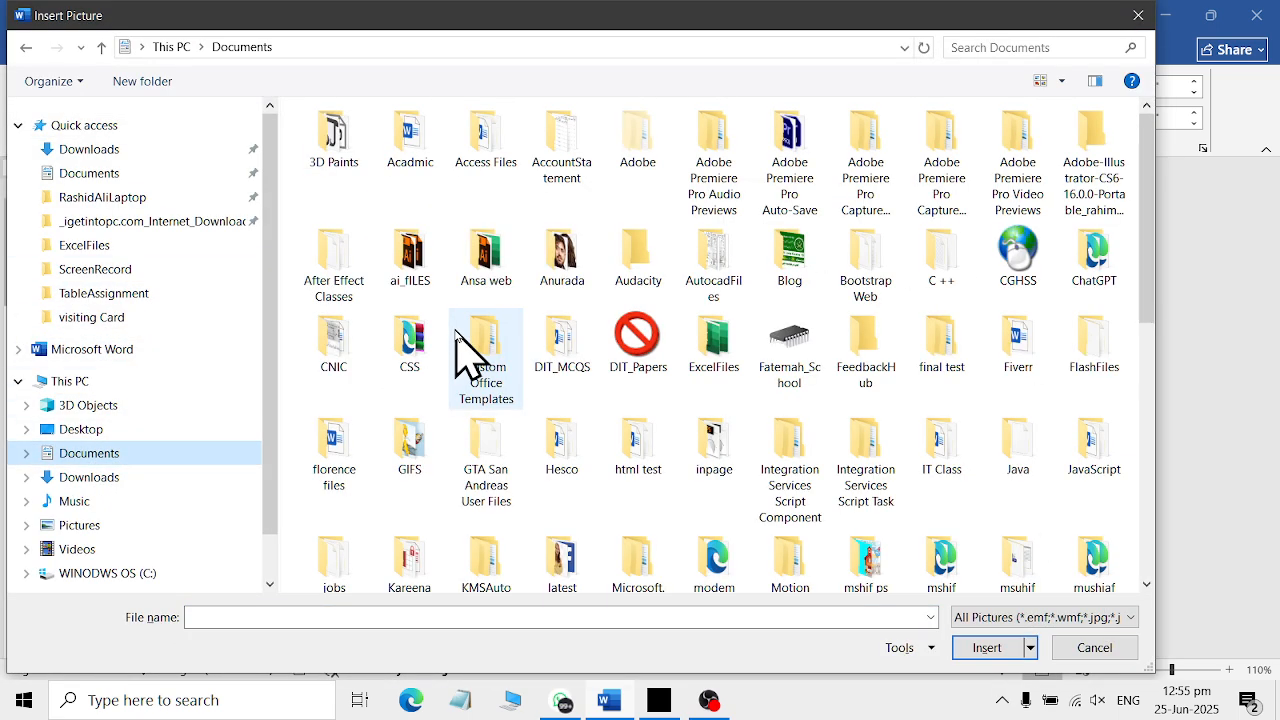
key(l)
key(Return)
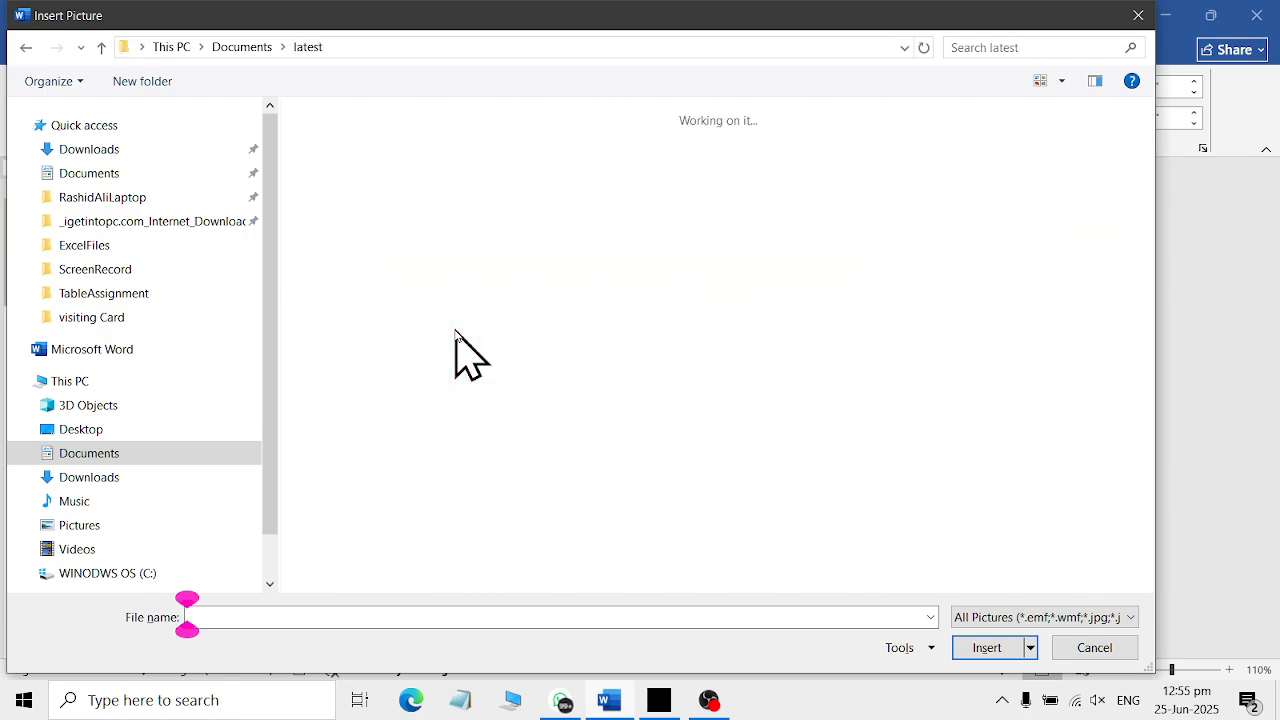
drag(1149, 190, 1143, 366)
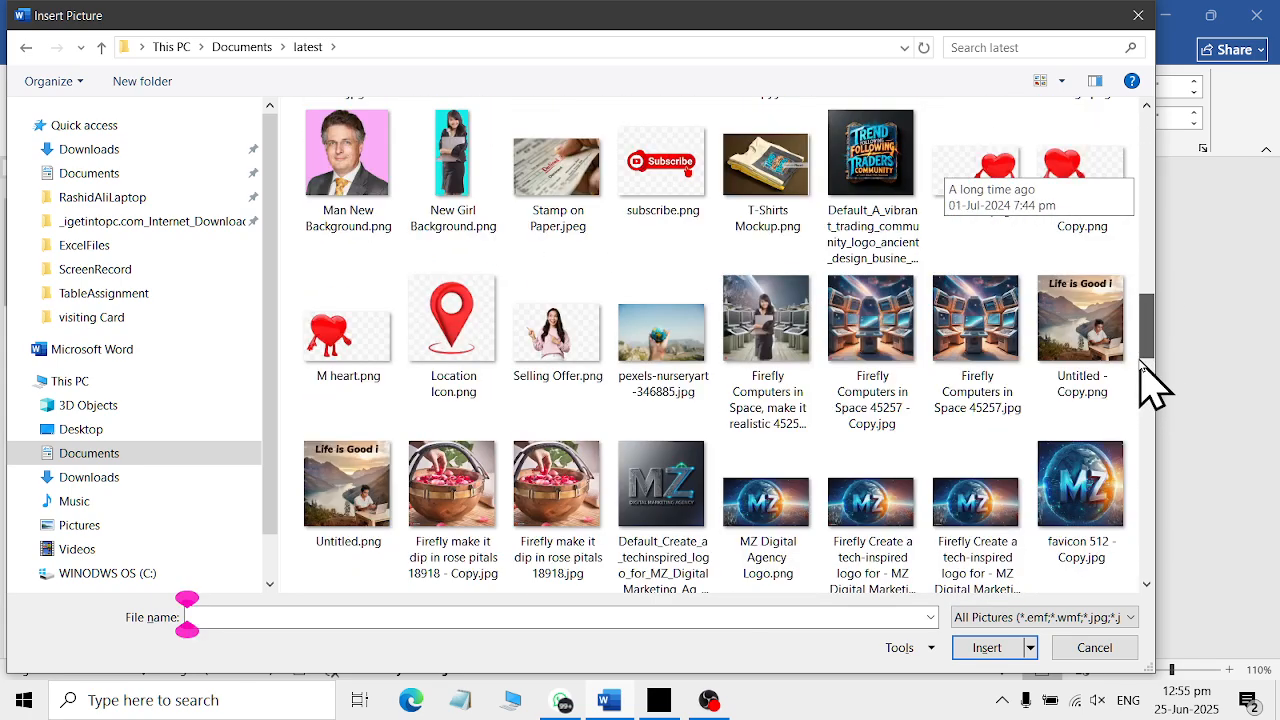
scroll(1154, 449, down, 3)
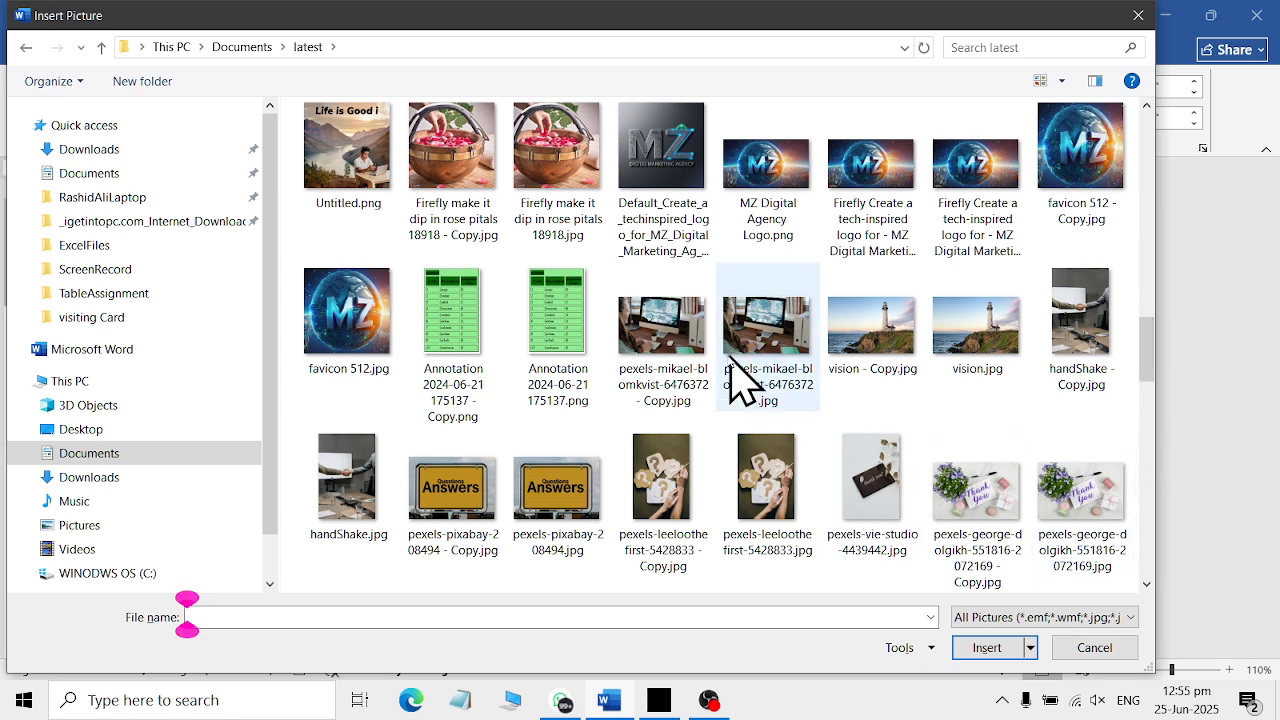
click(865, 385)
click(986, 648)
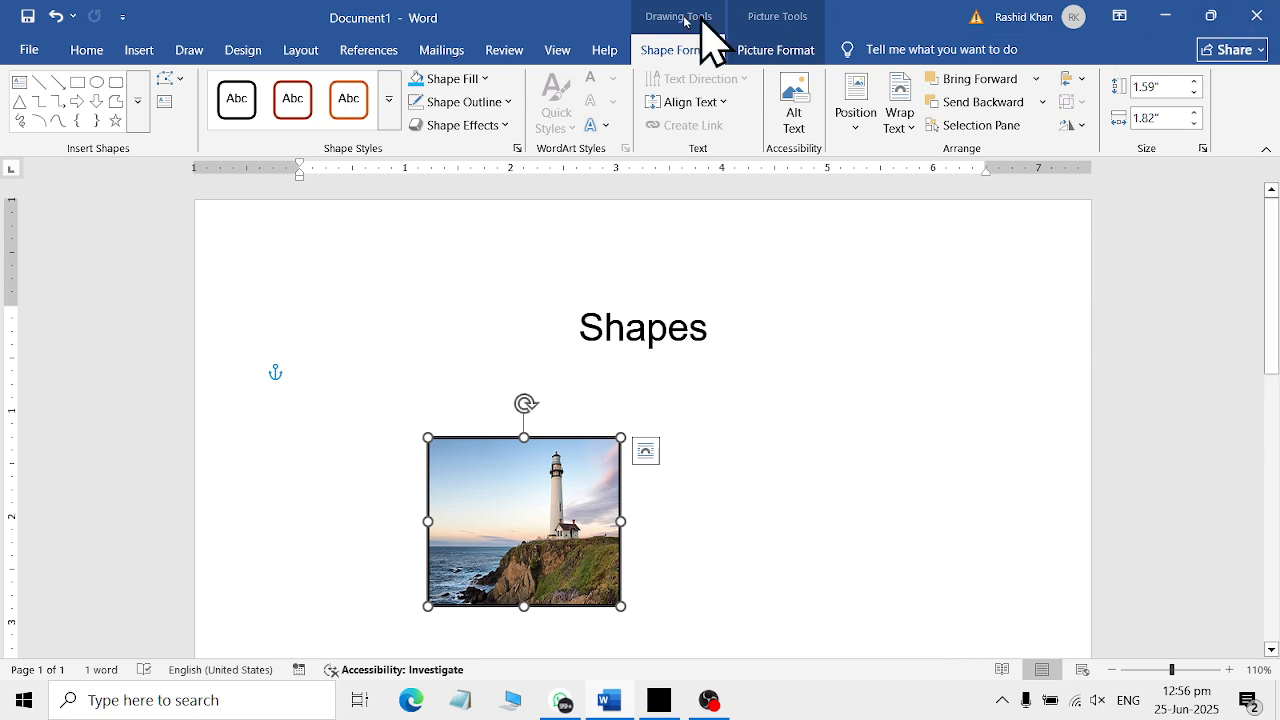
Remove the picture fill from the rectangle and fill it with the light brown wood texture.
click(450, 79)
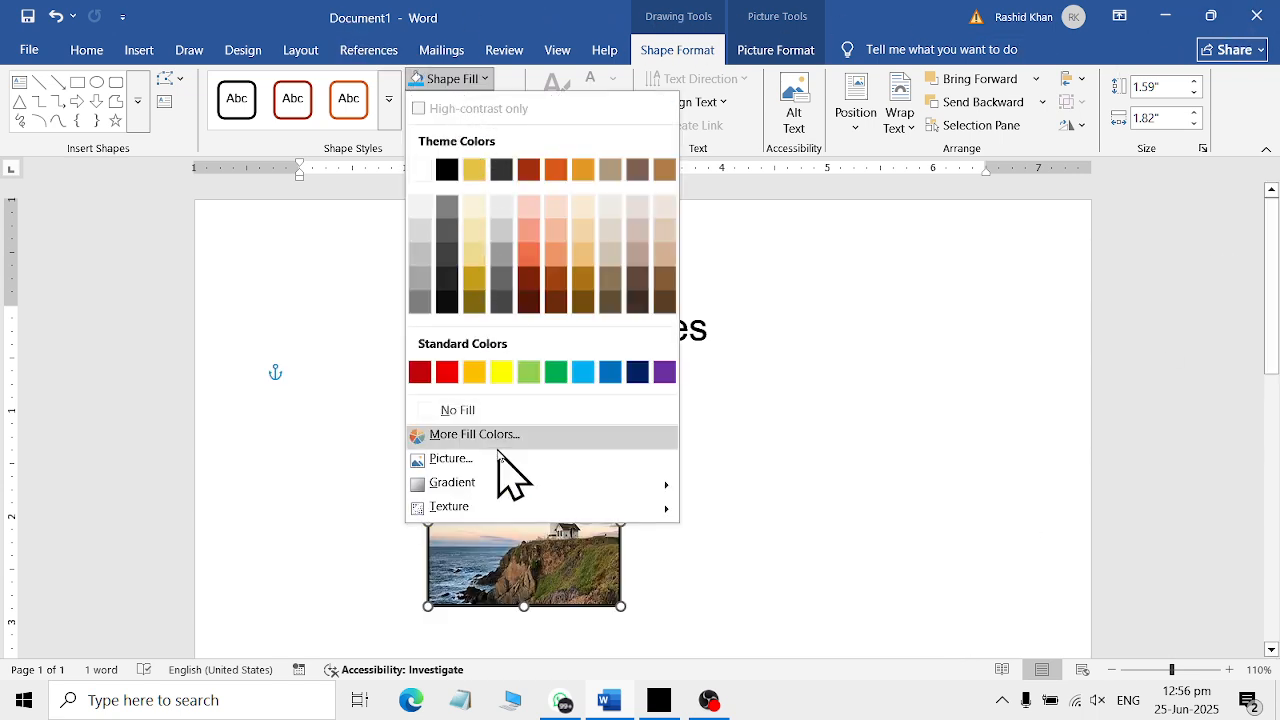
click(499, 411)
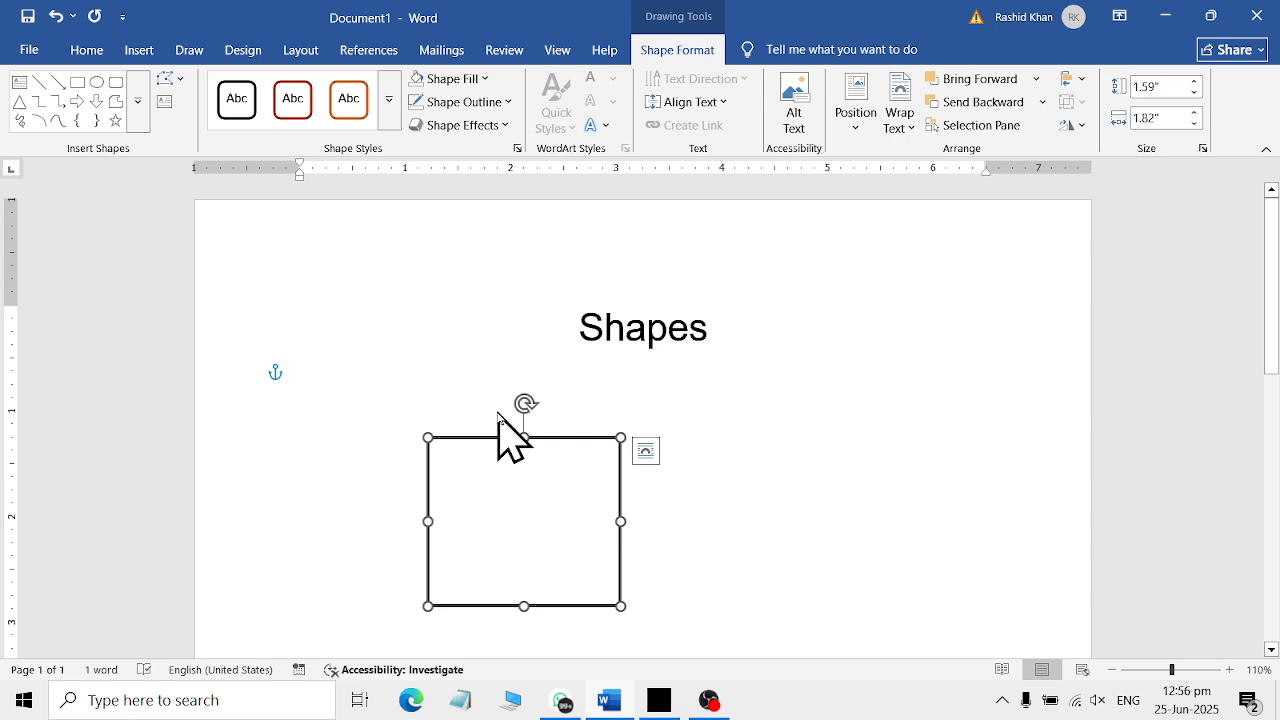
click(450, 79)
mouse_move(520, 508)
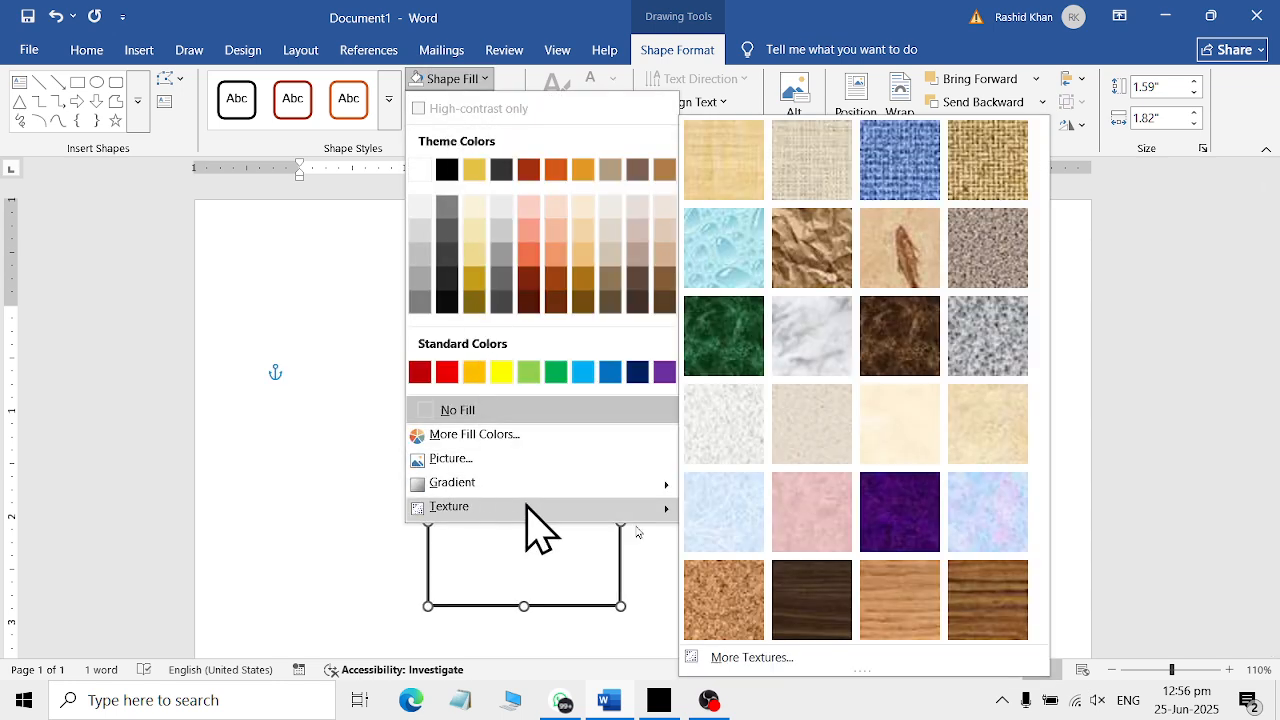
click(926, 615)
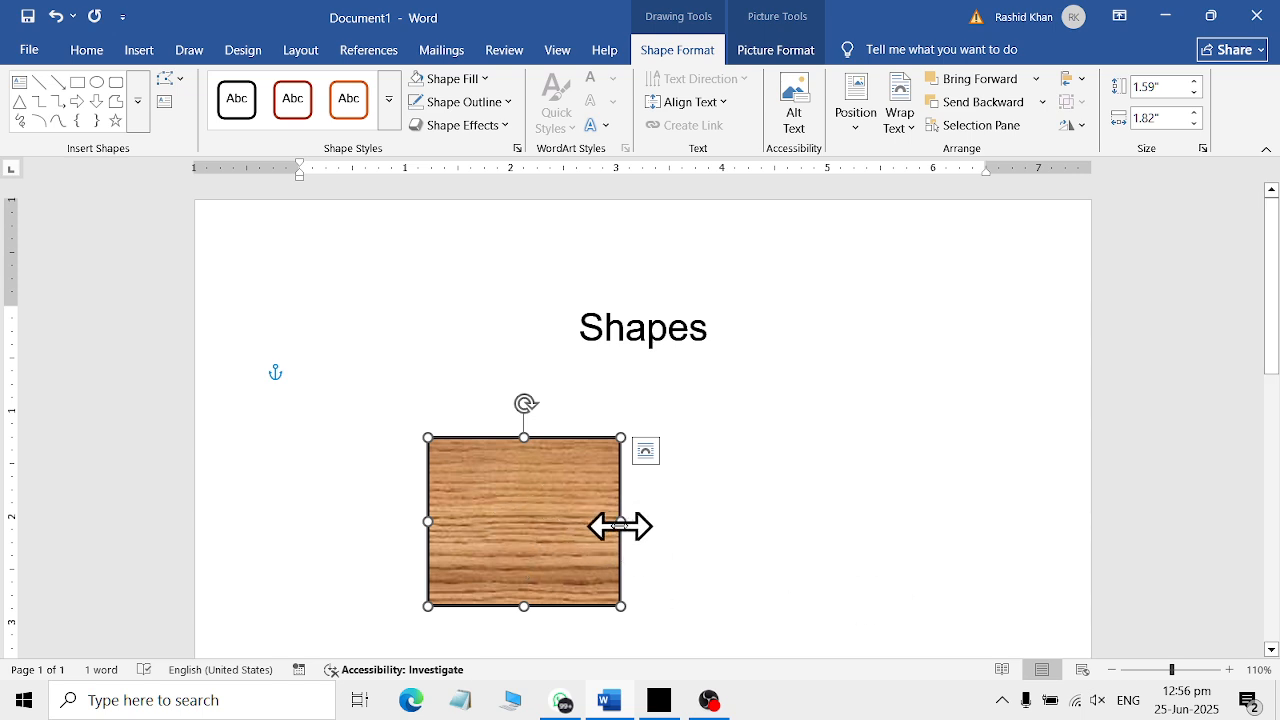
Resize the wood-textured rectangle by its side and lower edges to about 5.07" wide and 1.01" high.
drag(619, 522, 646, 466)
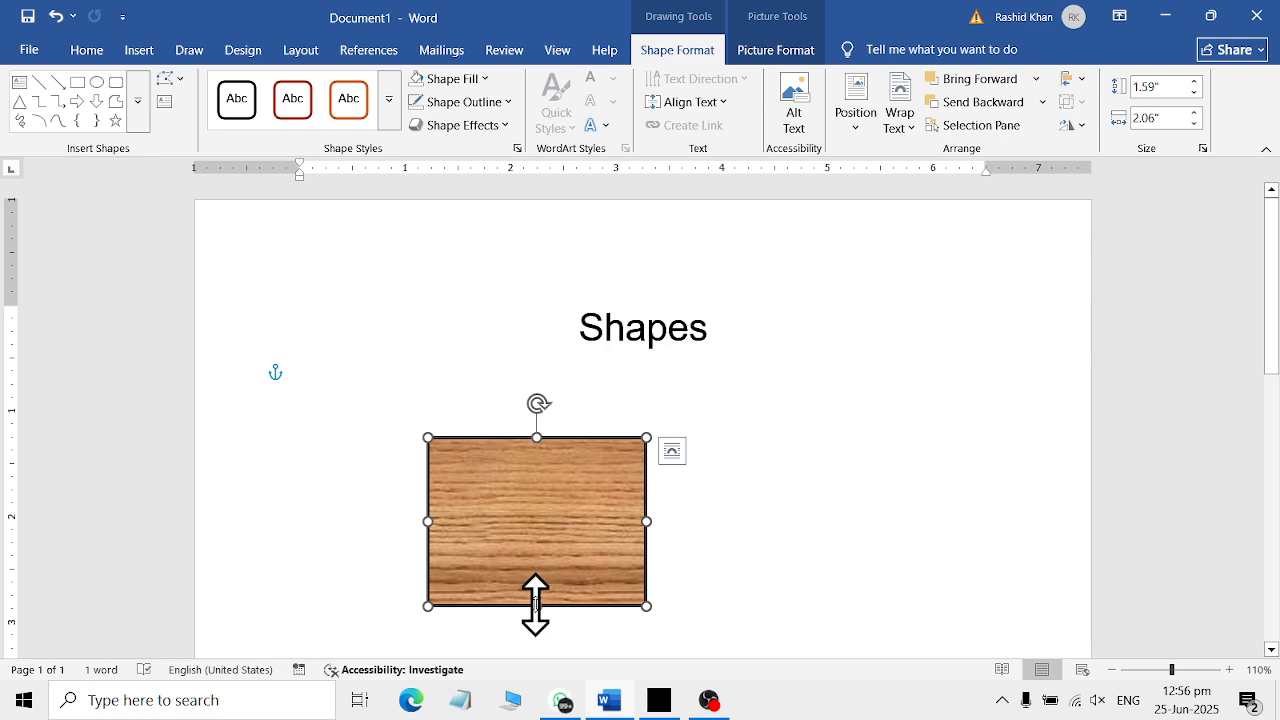
drag(530, 586, 548, 526)
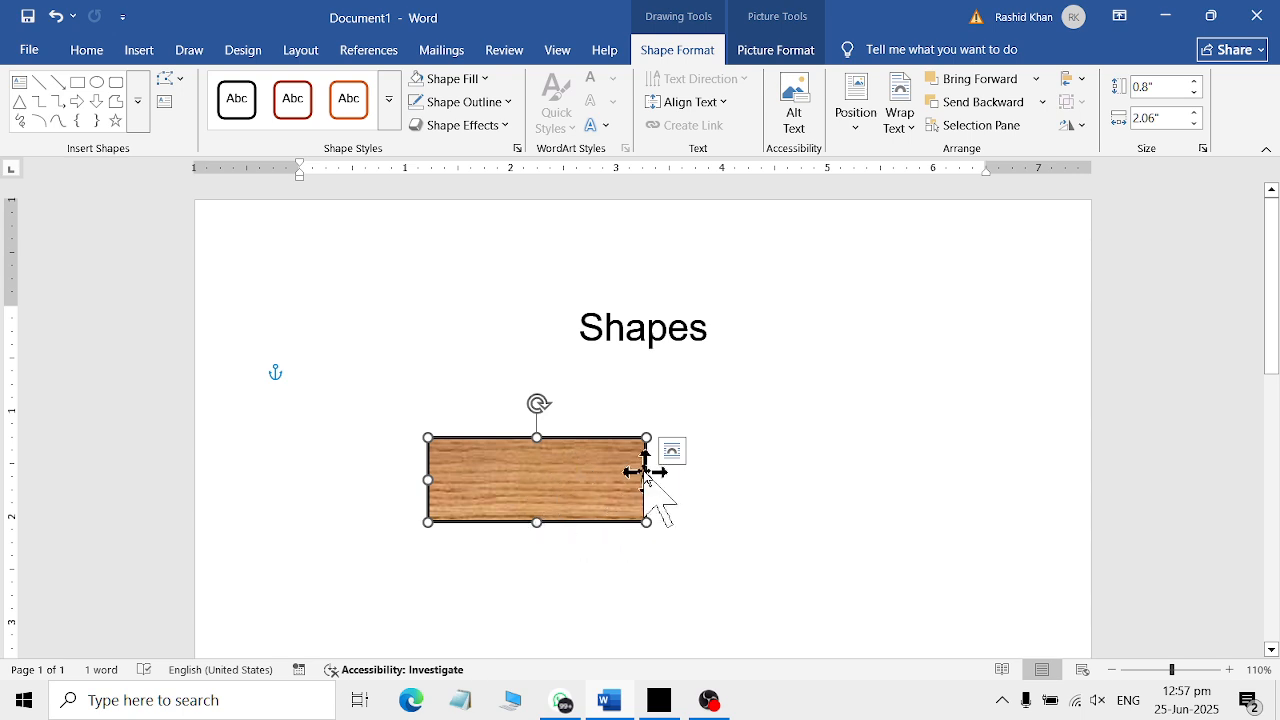
drag(646, 482, 957, 452)
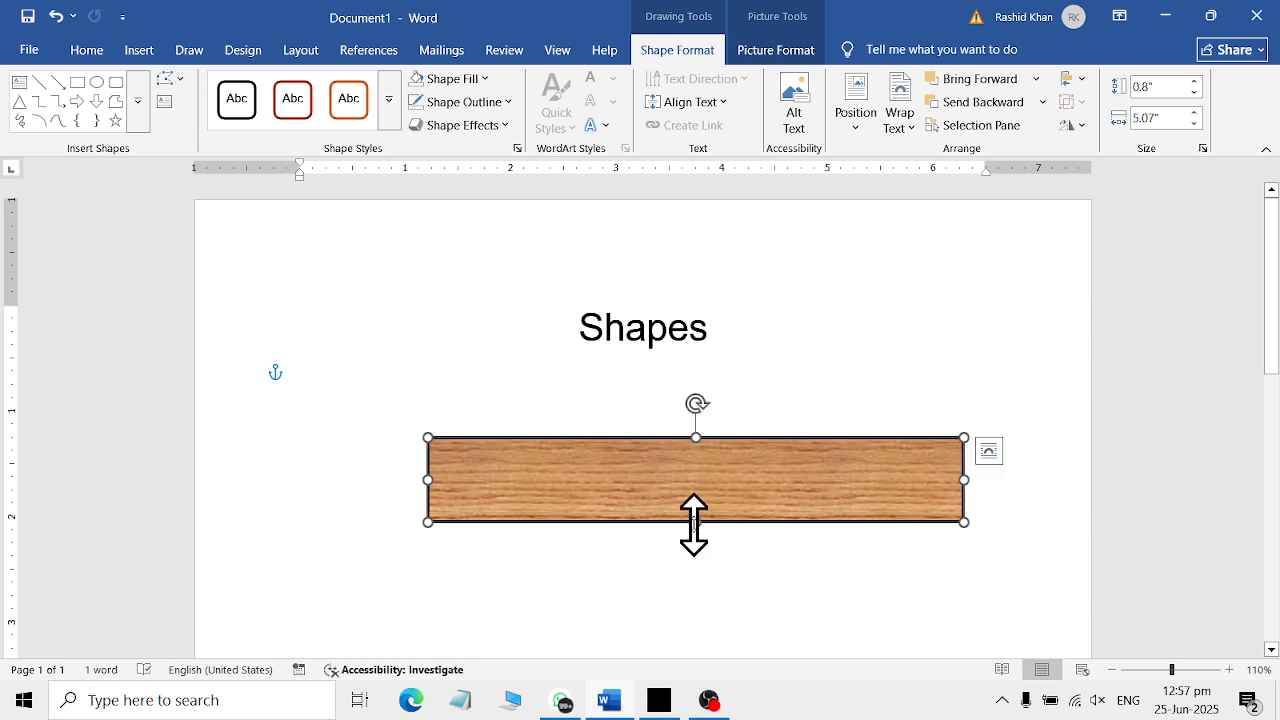
drag(691, 523, 713, 540)
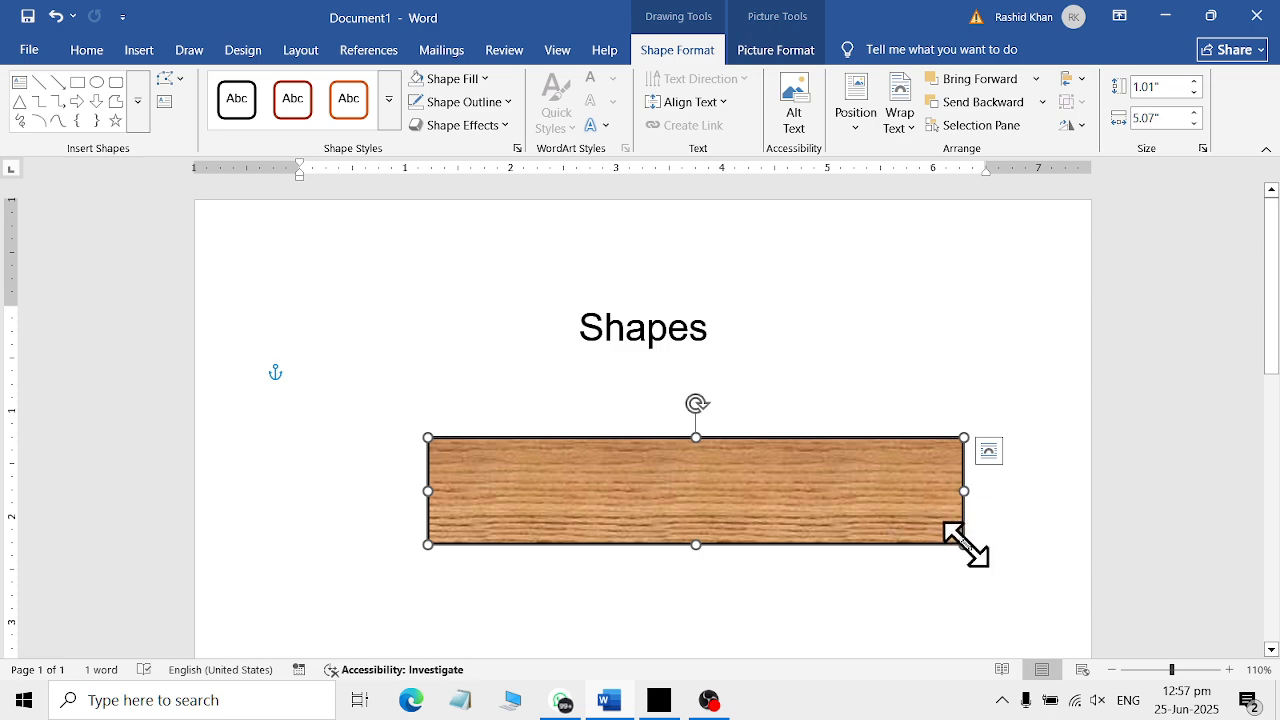
Resize the rectangle by its corners to about 2.12" wide and 1.89" high and move it down below the heading.
drag(964, 544, 684, 456)
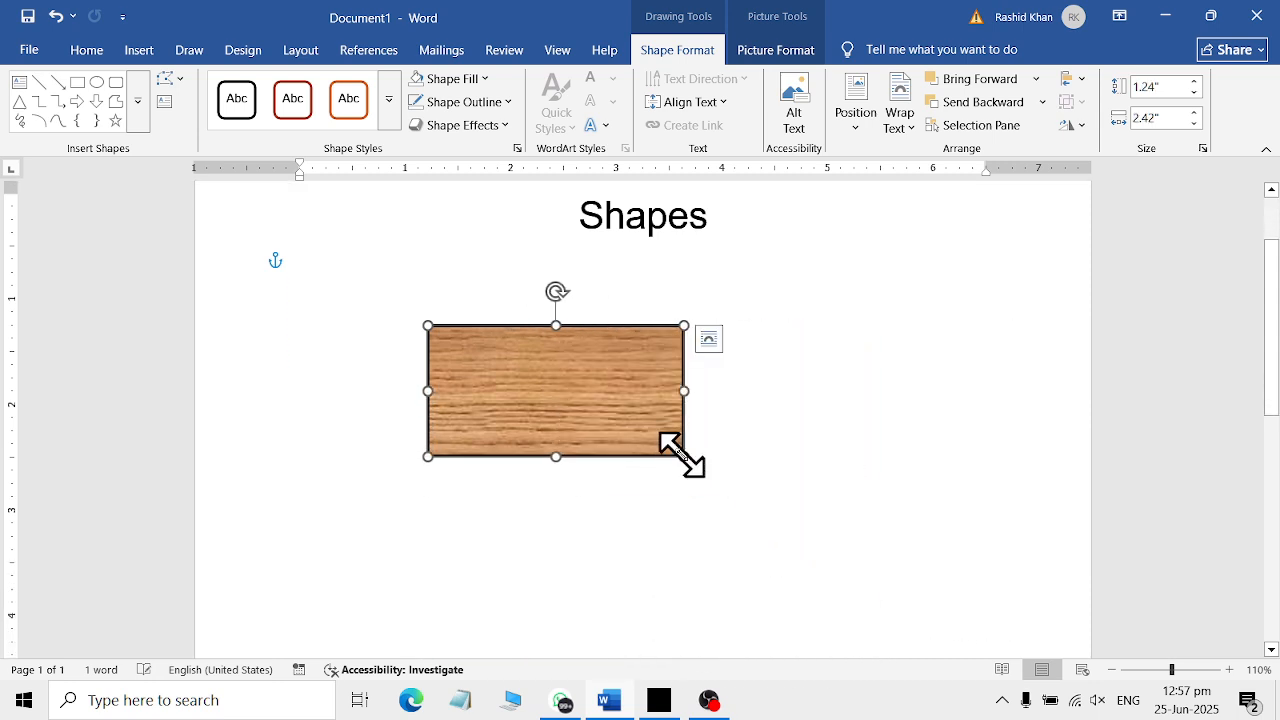
drag(686, 326, 652, 256)
drag(596, 385, 598, 457)
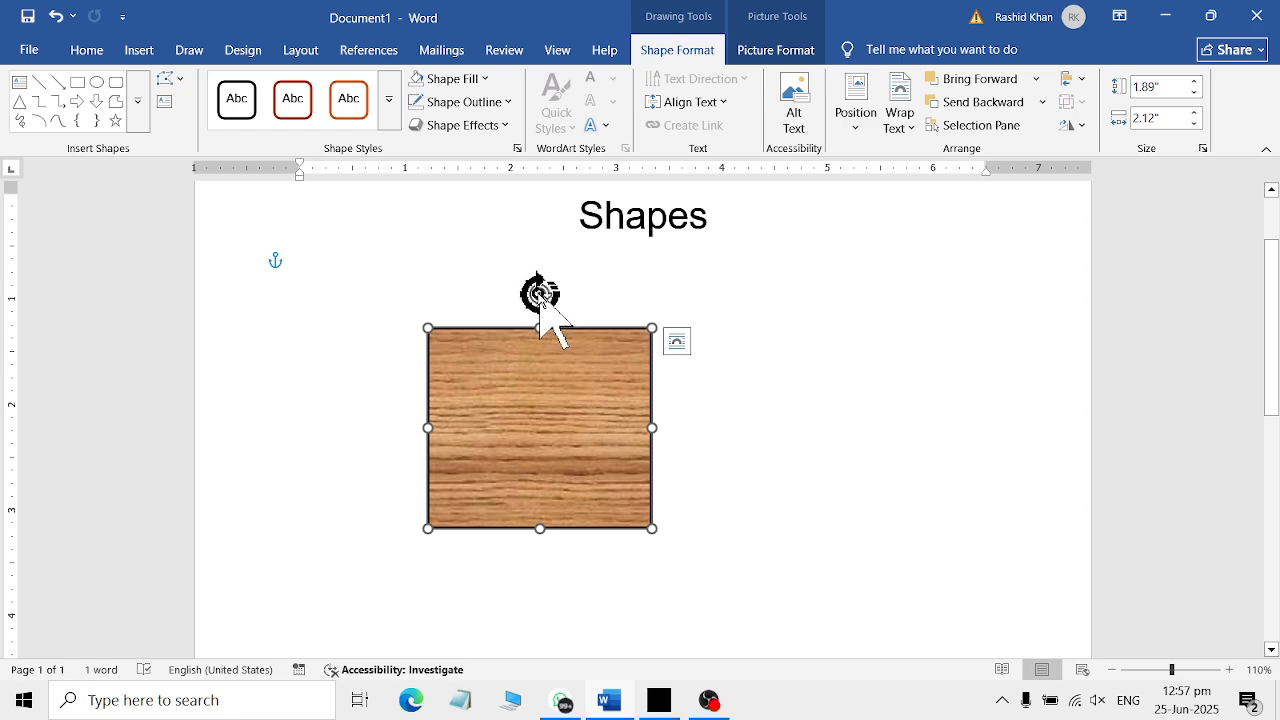
Rotate the wood-textured rectangle clockwise and undo the rotation.
drag(532, 292, 524, 262)
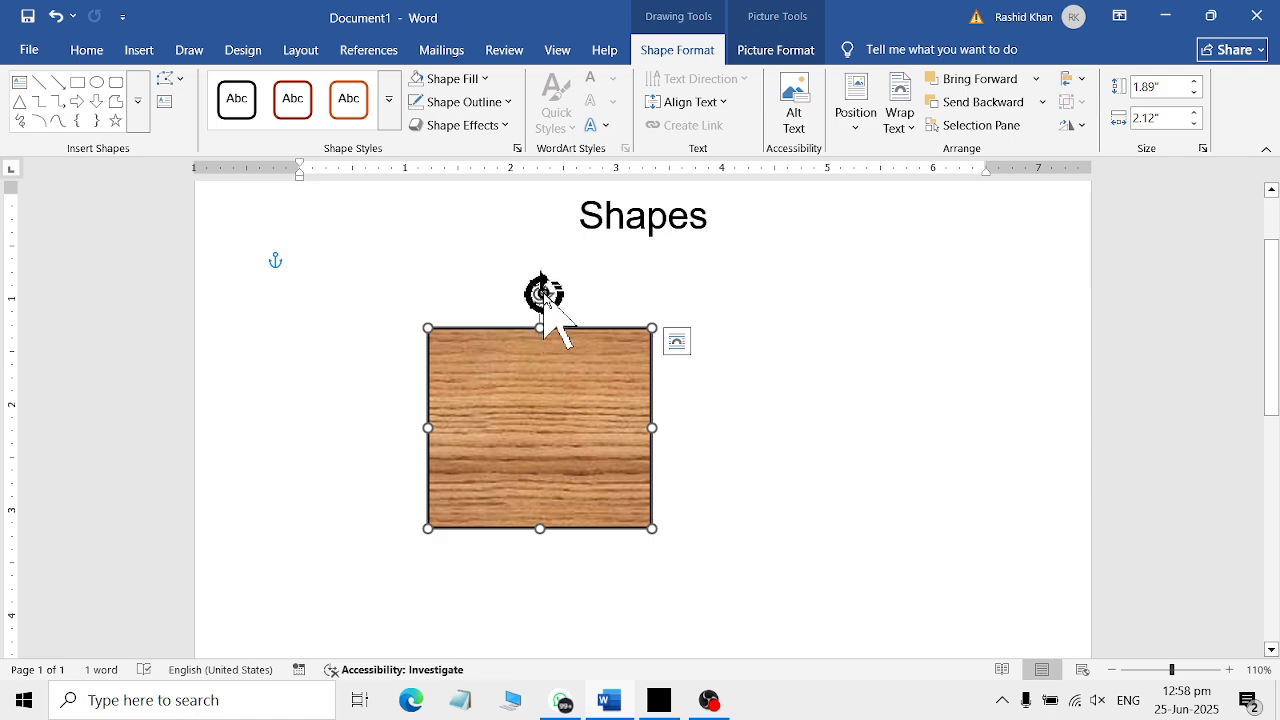
drag(544, 293, 620, 325)
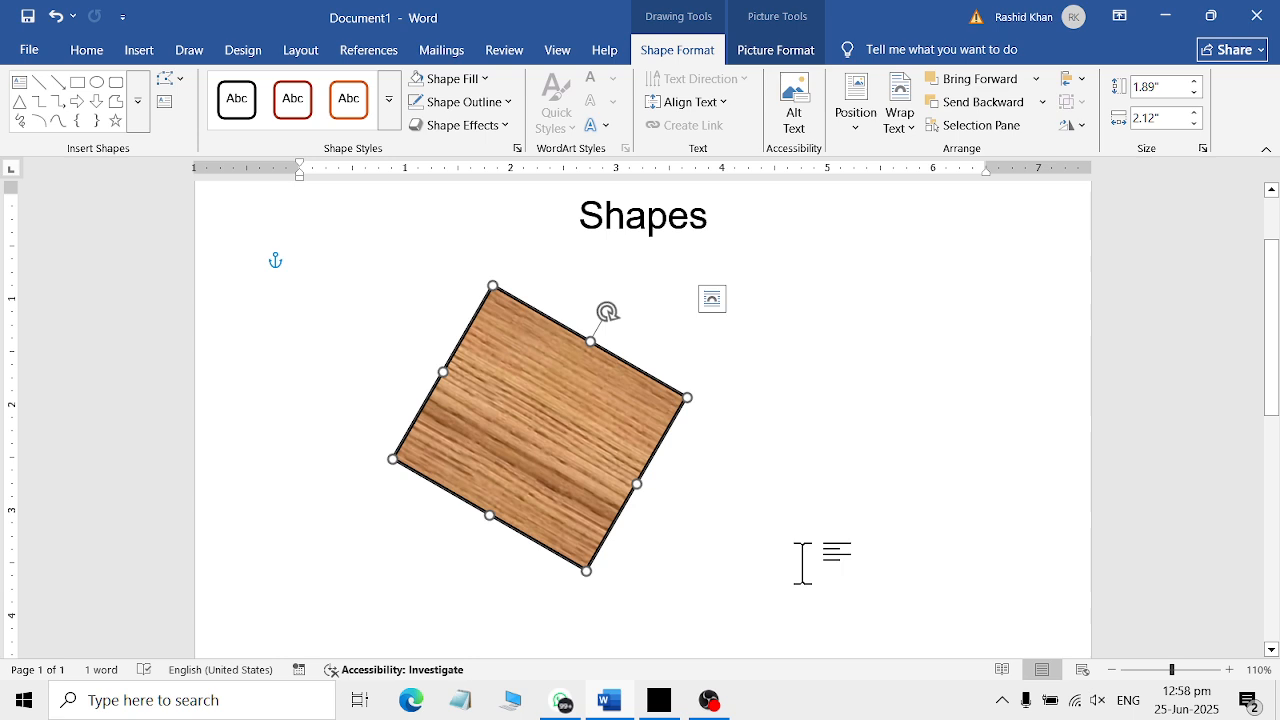
key(ctrl+z)
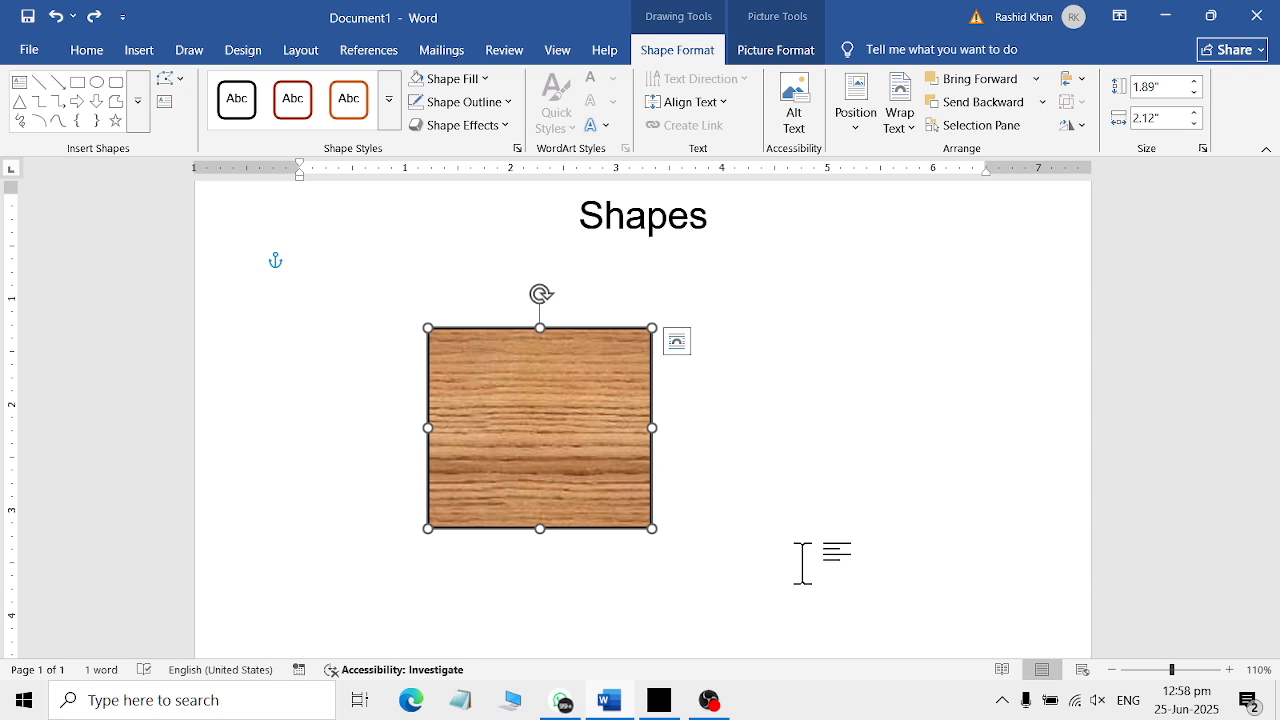
Redo the wood-textured rectangle's clockwise rotation and undo it again.
key(ctrl+y)
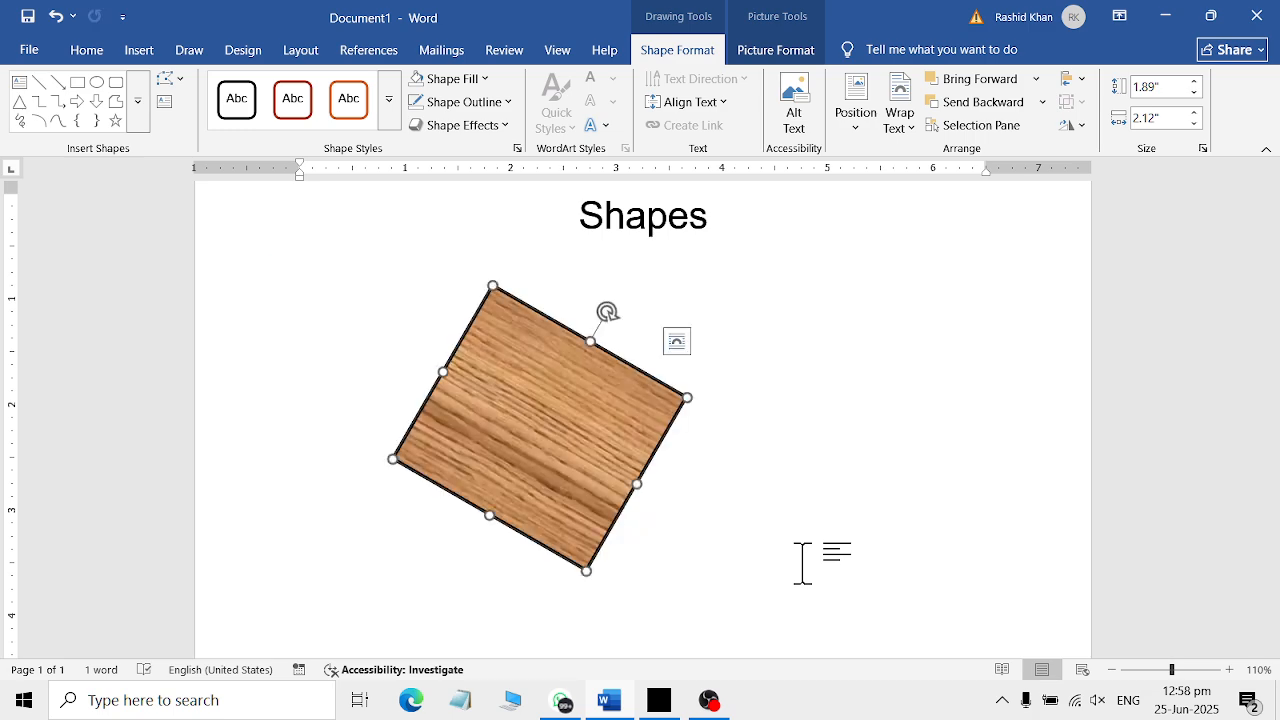
key(ctrl+z)
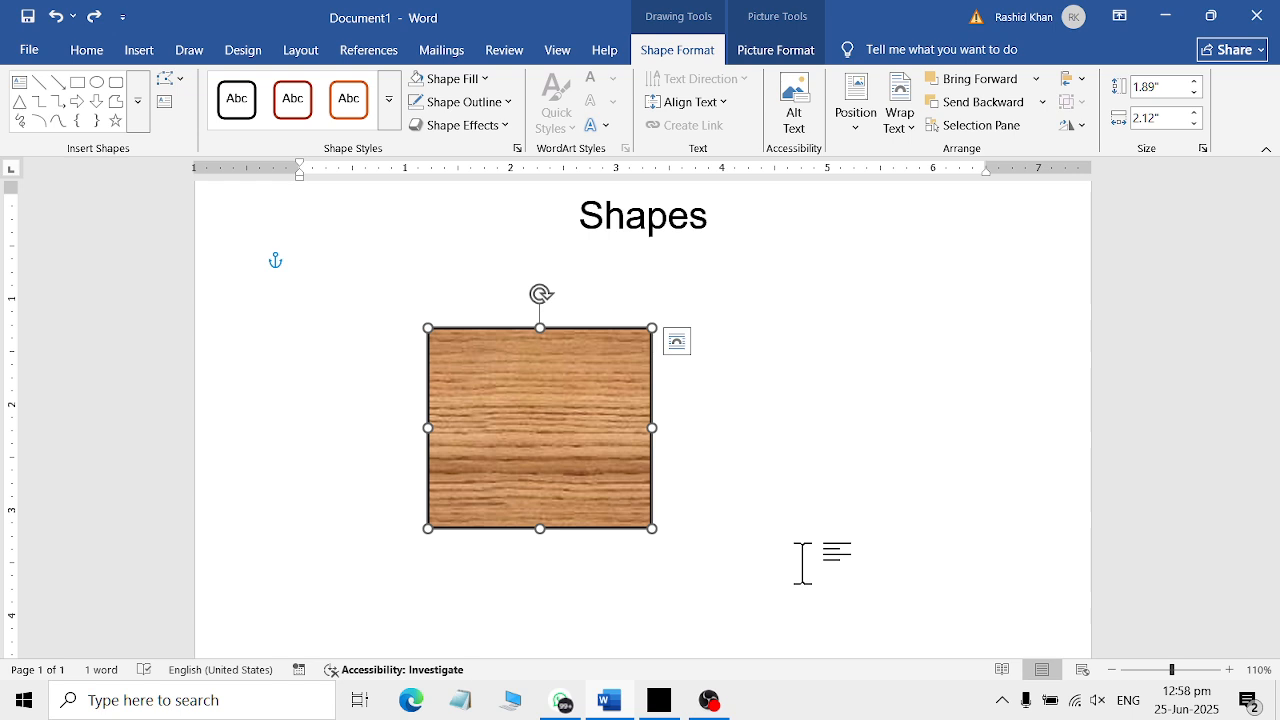
Fill the rectangle with the standard blue colour and add the text "MS WORD" inside it.
click(465, 80)
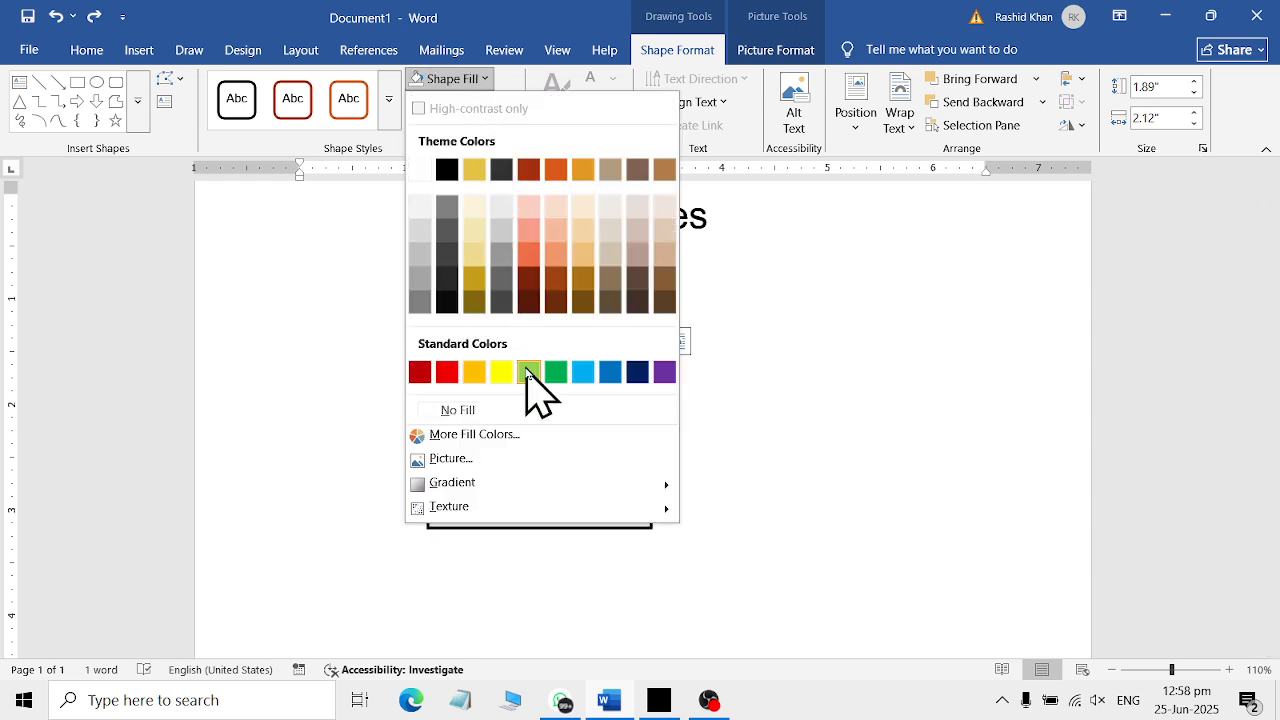
click(610, 372)
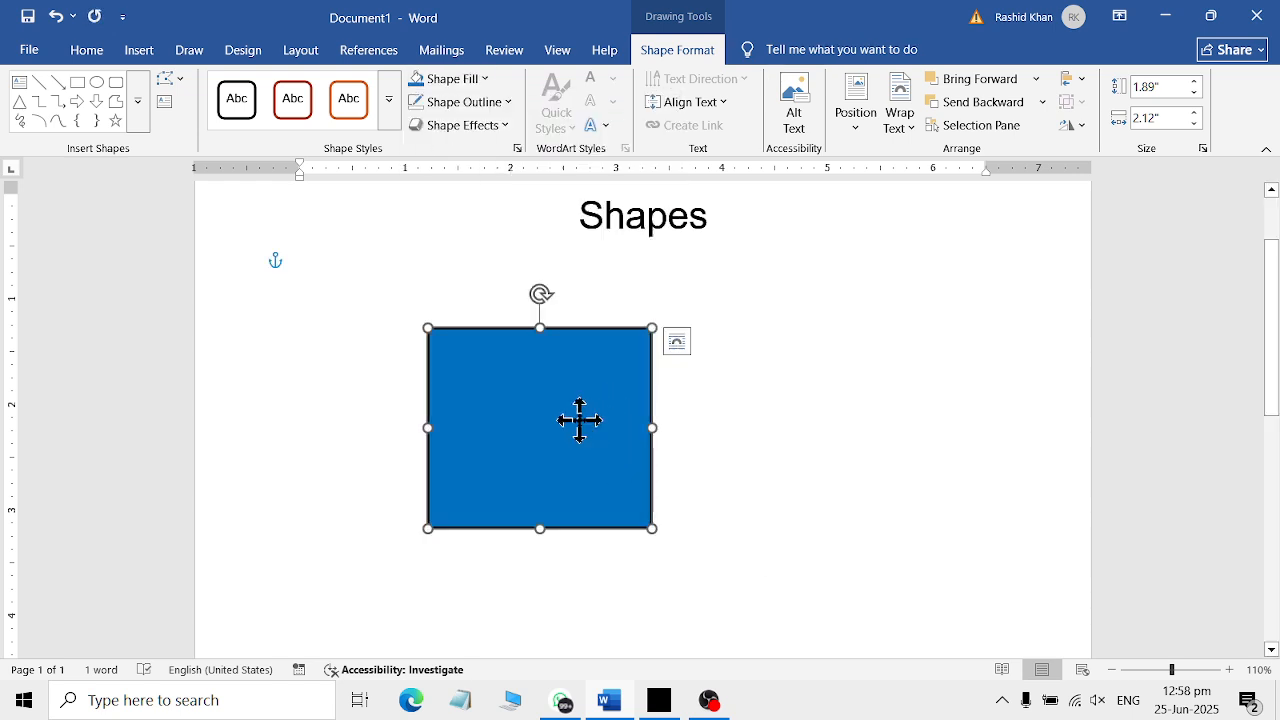
right_click(580, 420)
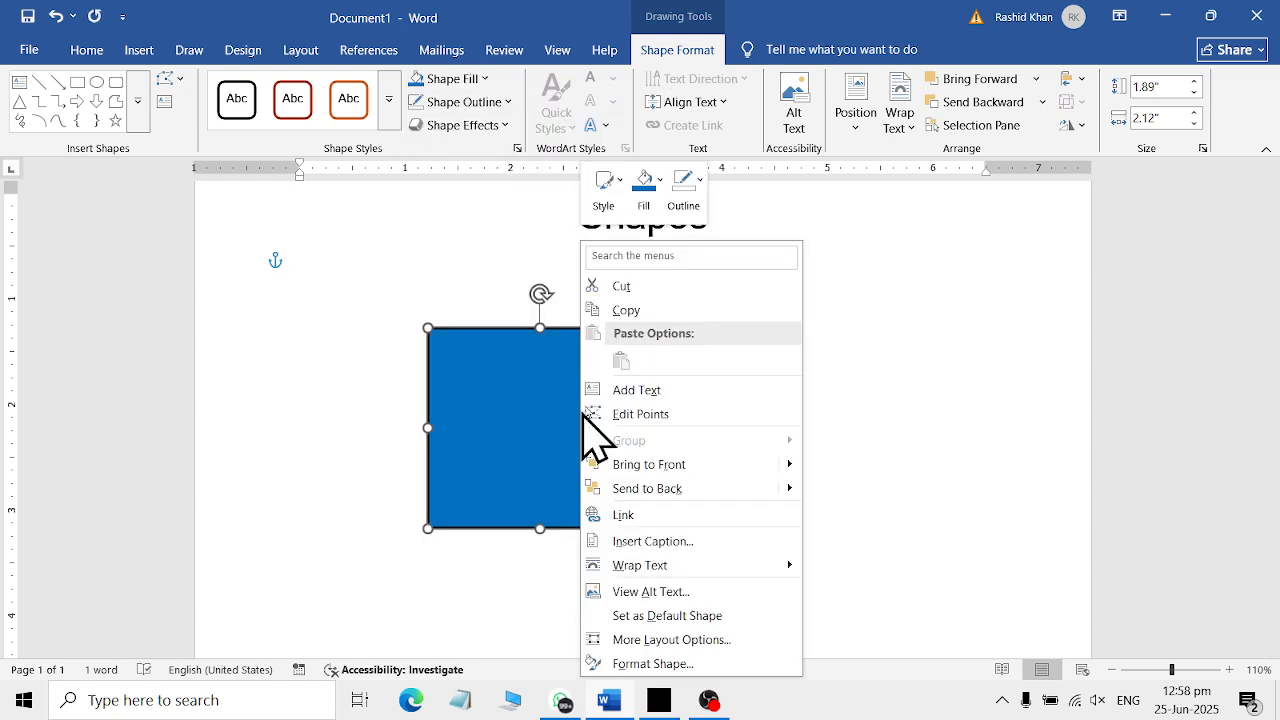
click(651, 394)
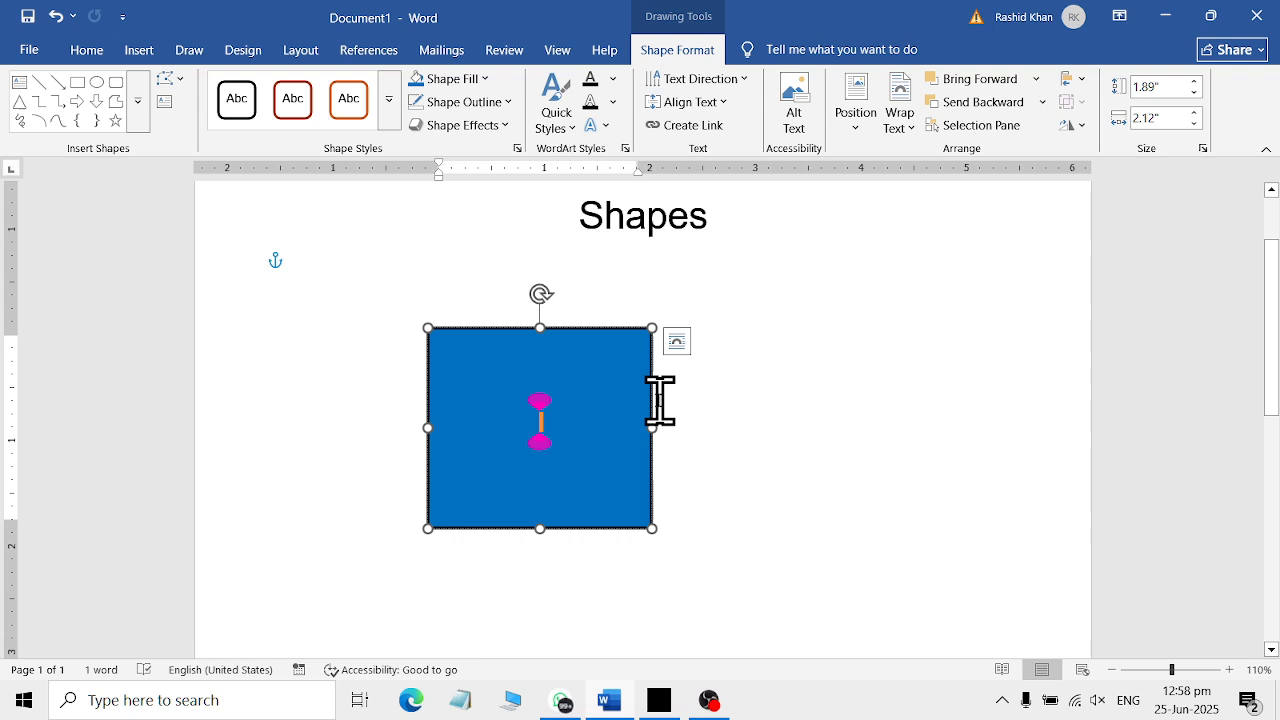
text(MS)
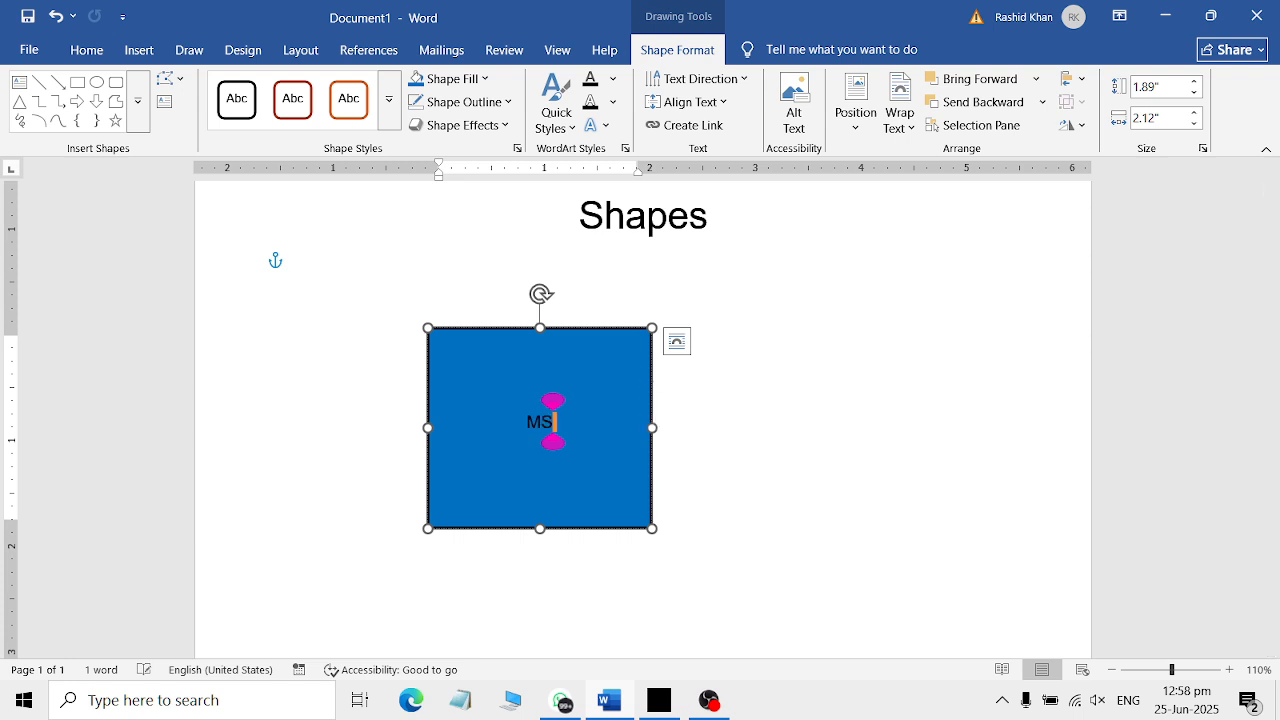
text( WORD)
Enlarge the "MS WORD" text in the rectangle to 22 pt and set its font colour to white.
key(ctrl+a)
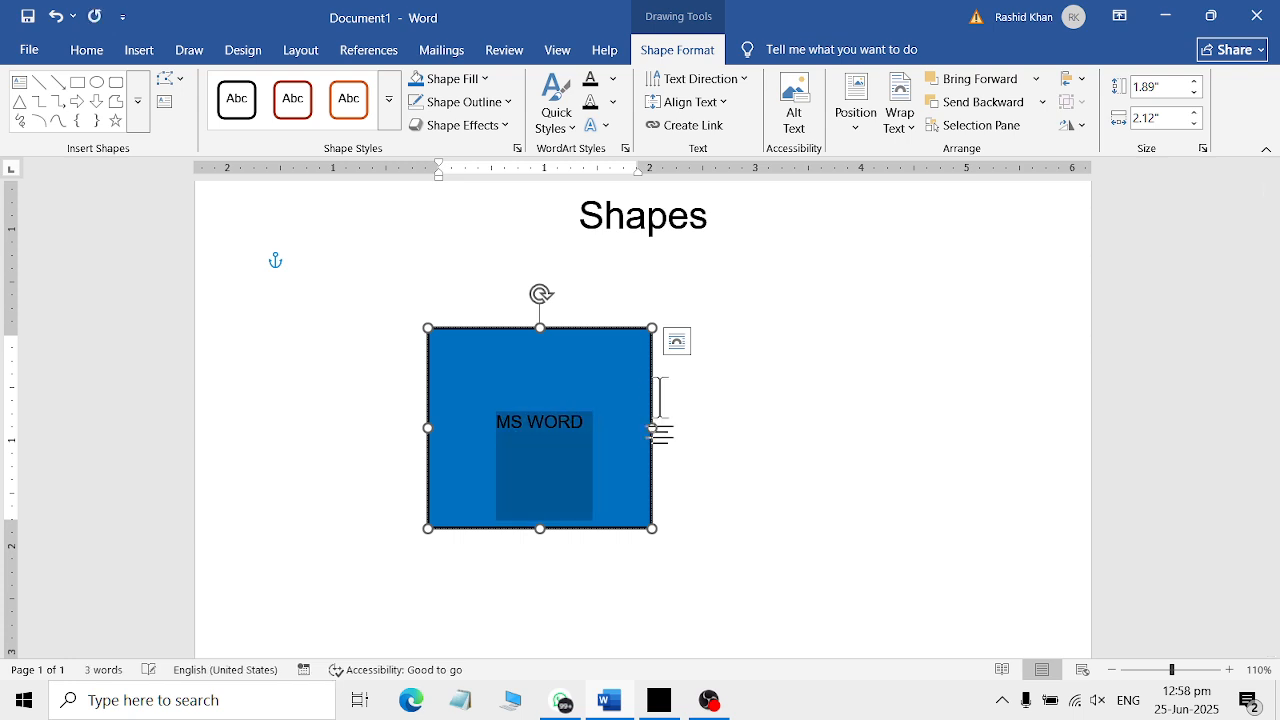
click(100, 50)
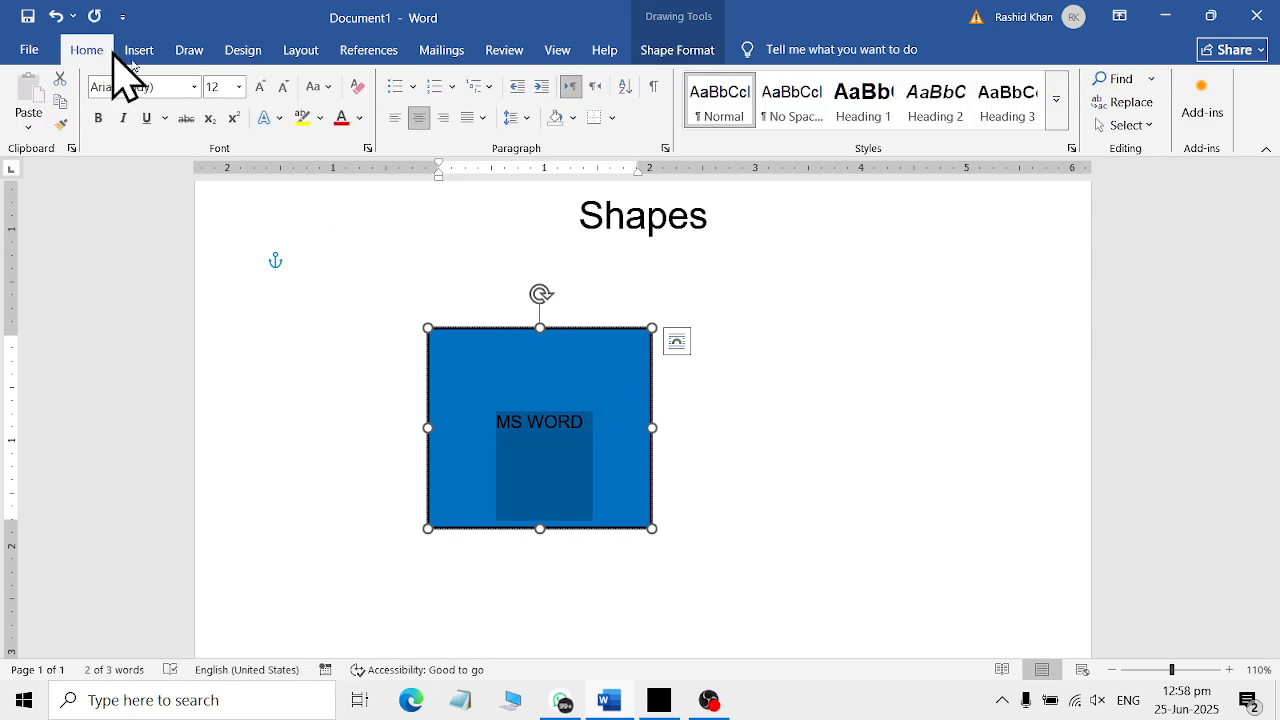
double_click(266, 87)
double_click(266, 87)
click(266, 87)
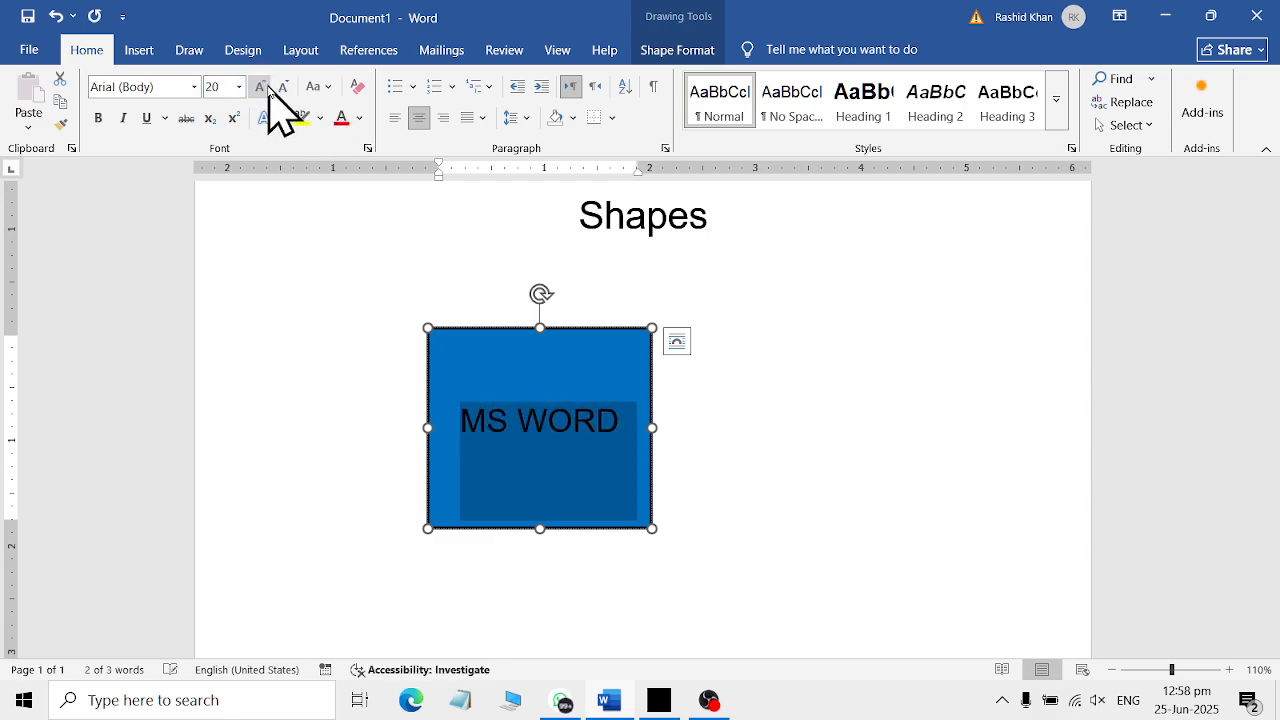
click(360, 120)
click(345, 238)
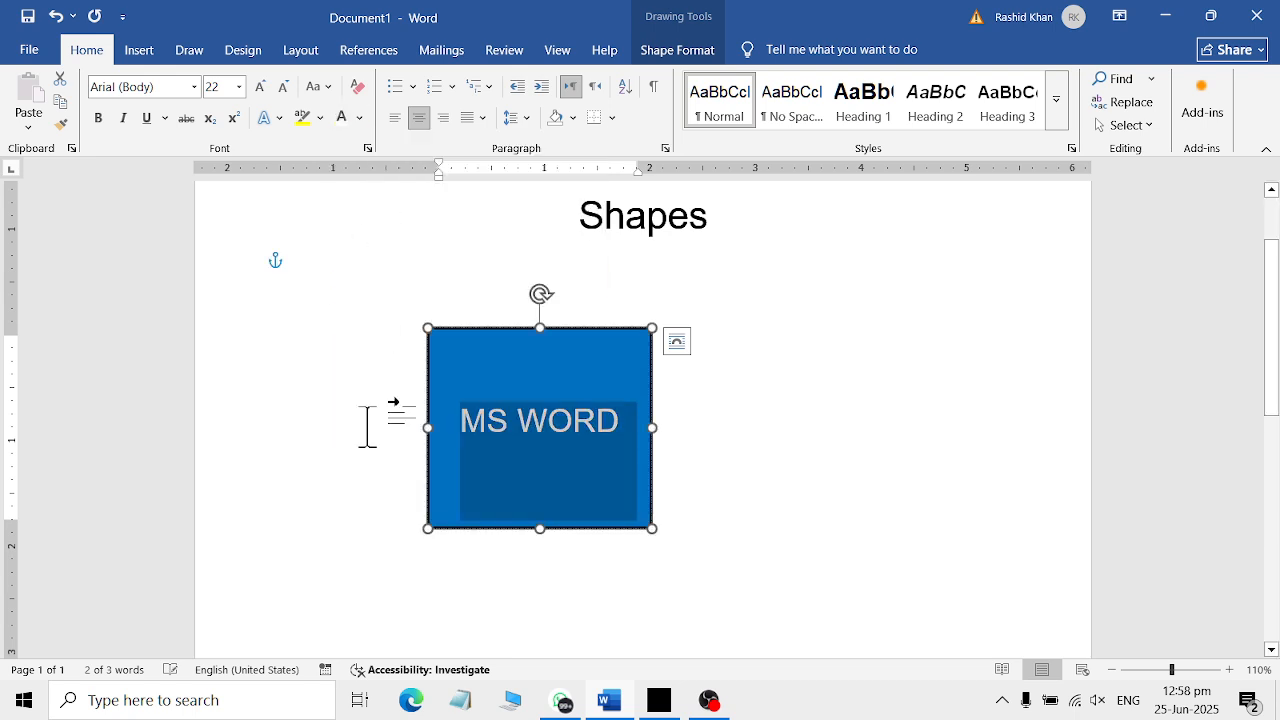
click(780, 519)
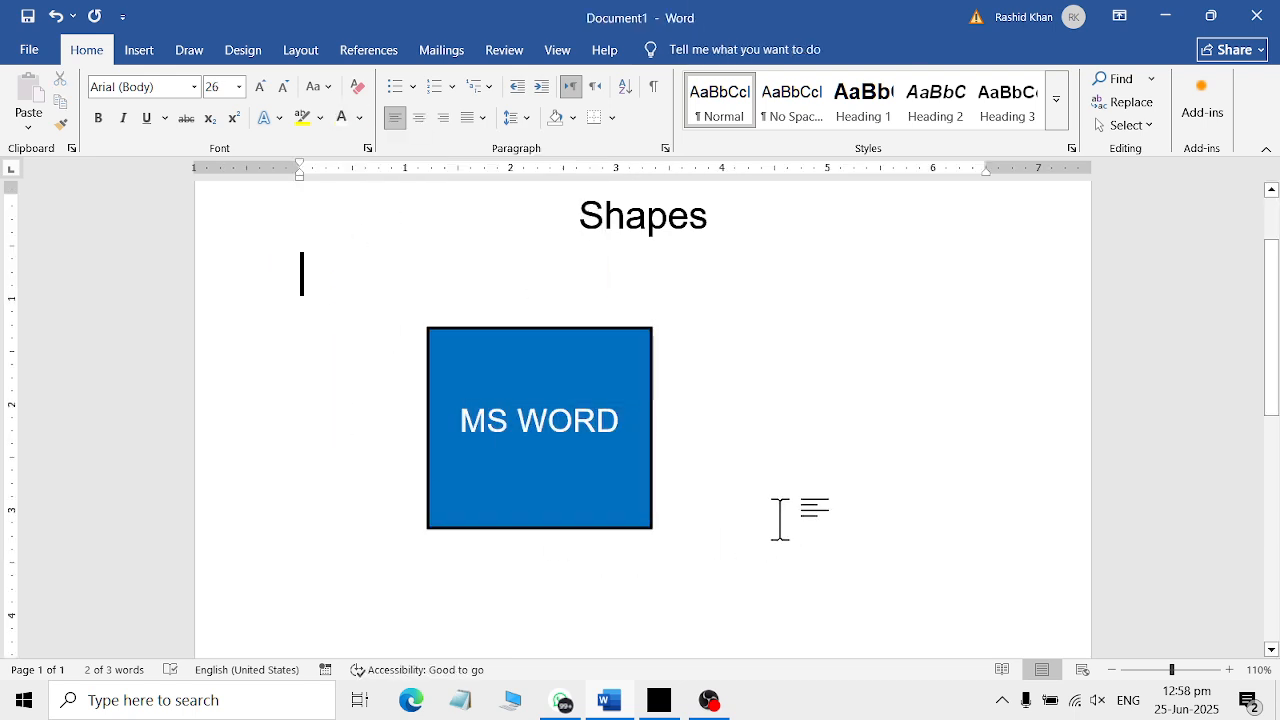
Shrink the blue rectangle by its lower corner until its text wraps onto two lines and move it to the page's upper right.
click(600, 477)
drag(652, 526, 587, 470)
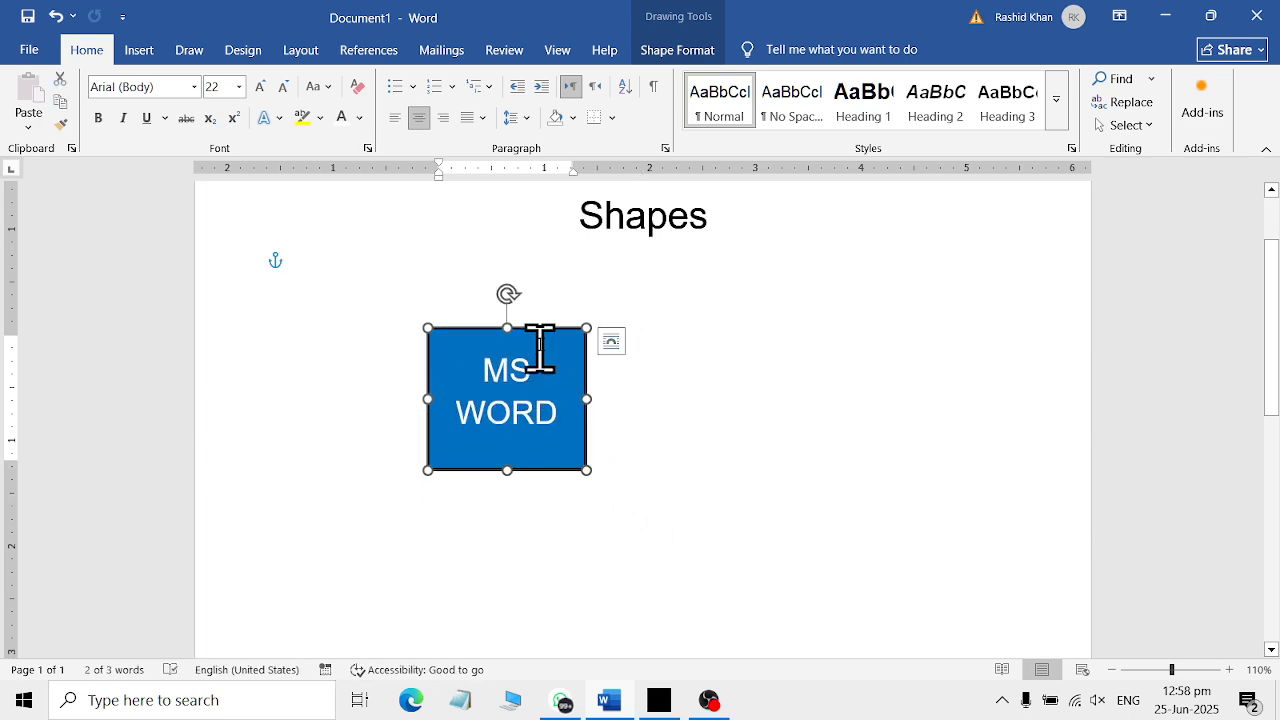
drag(549, 330, 953, 227)
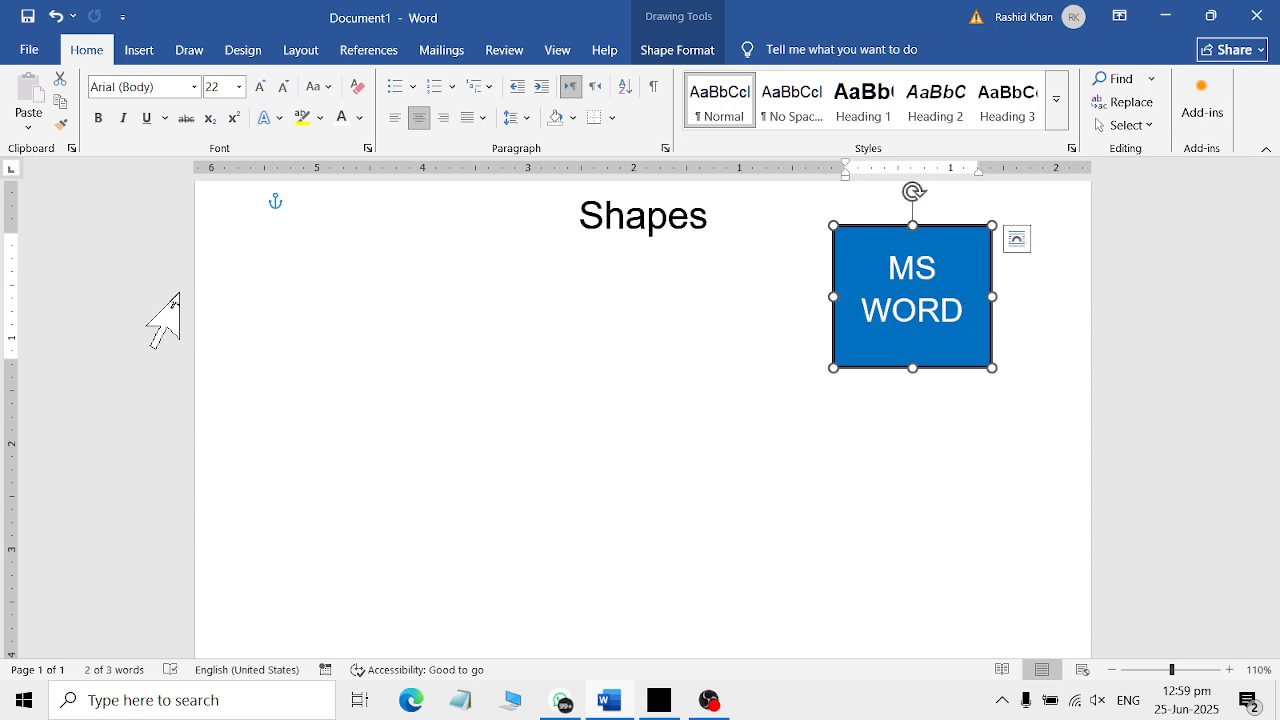
Make four copies of the MS WORD rectangle by duplicating and copy-pasting, placing one at the page's upper left and three in a row below.
key(ctrl+d)
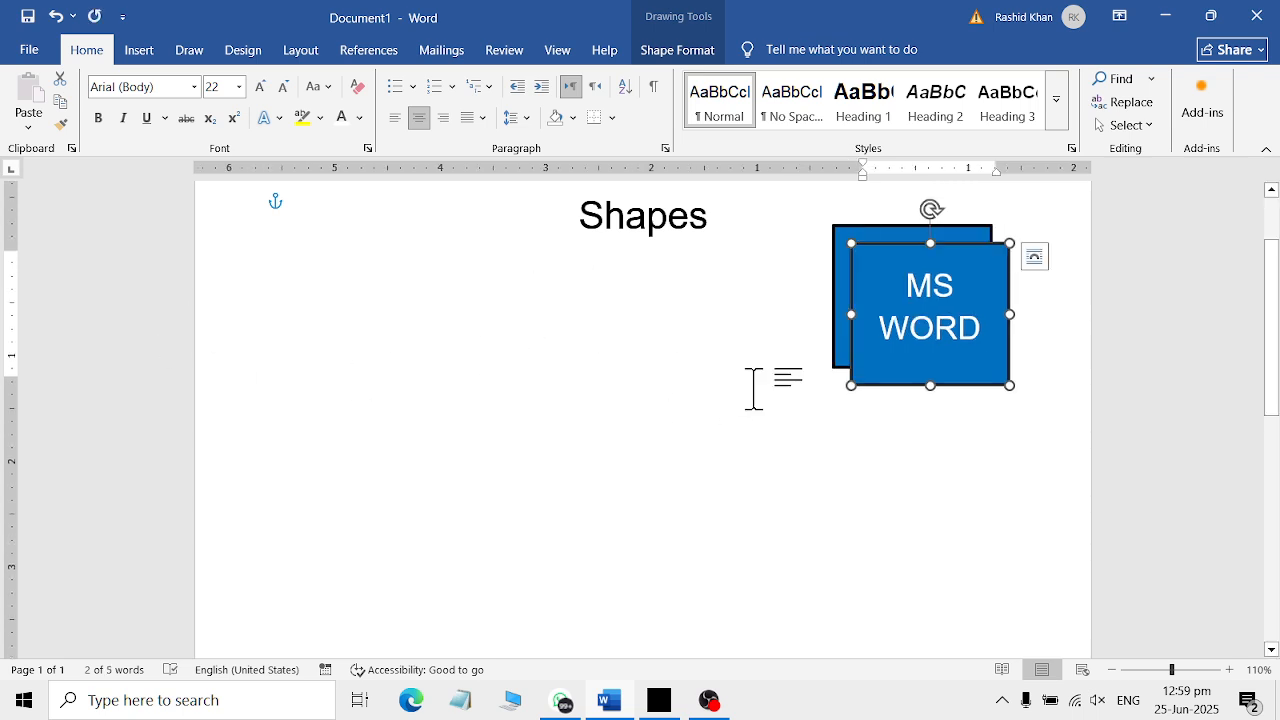
drag(866, 374, 590, 562)
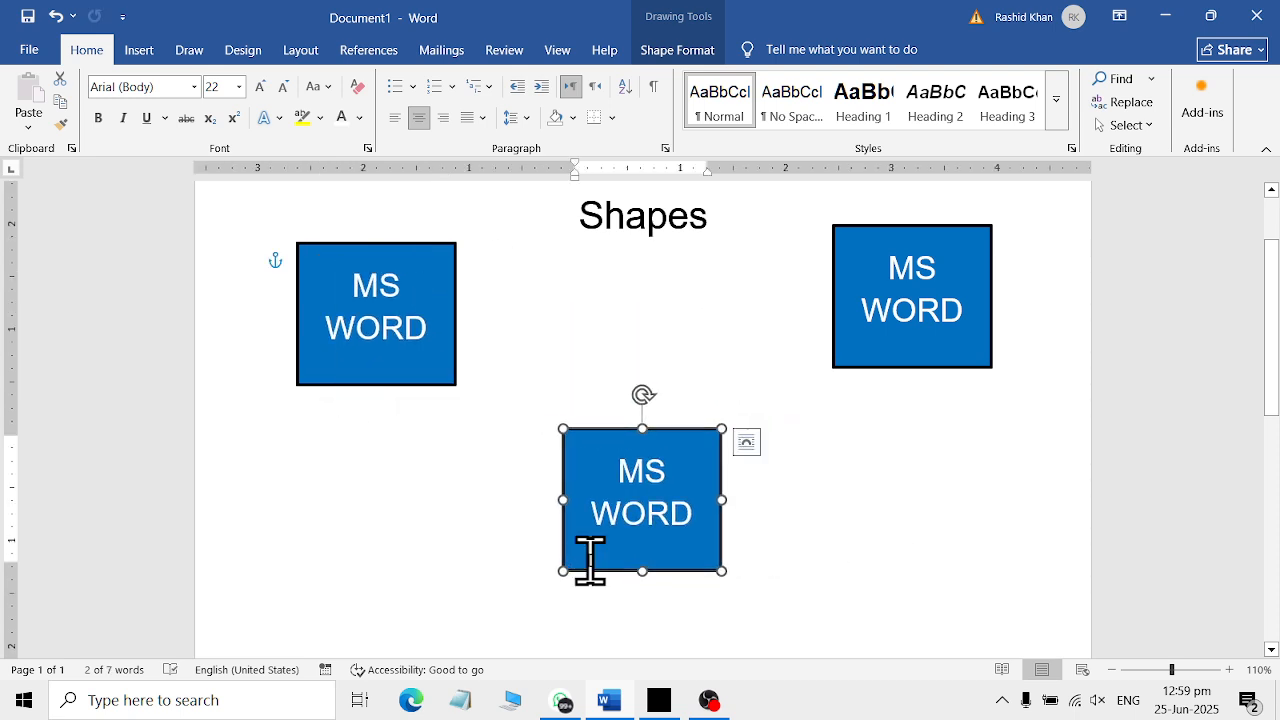
key(ctrl+c)
key(ctrl+v)
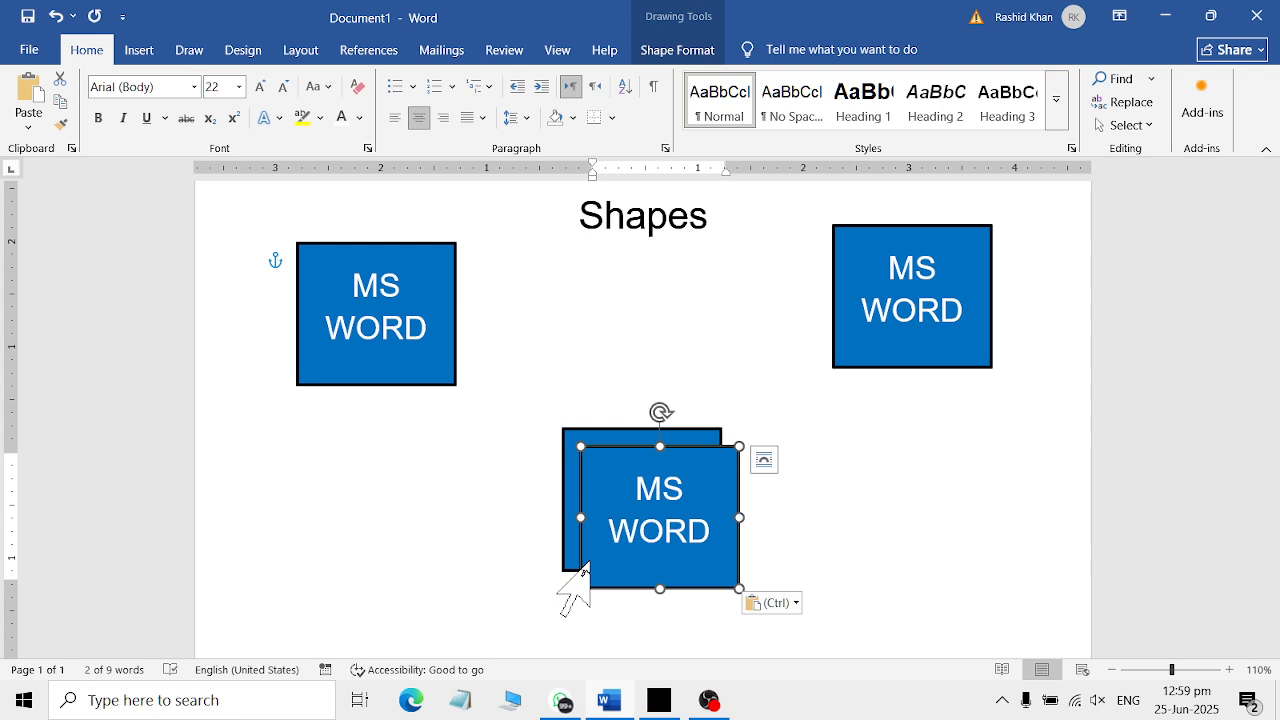
key(ctrl+v)
drag(597, 590, 288, 553)
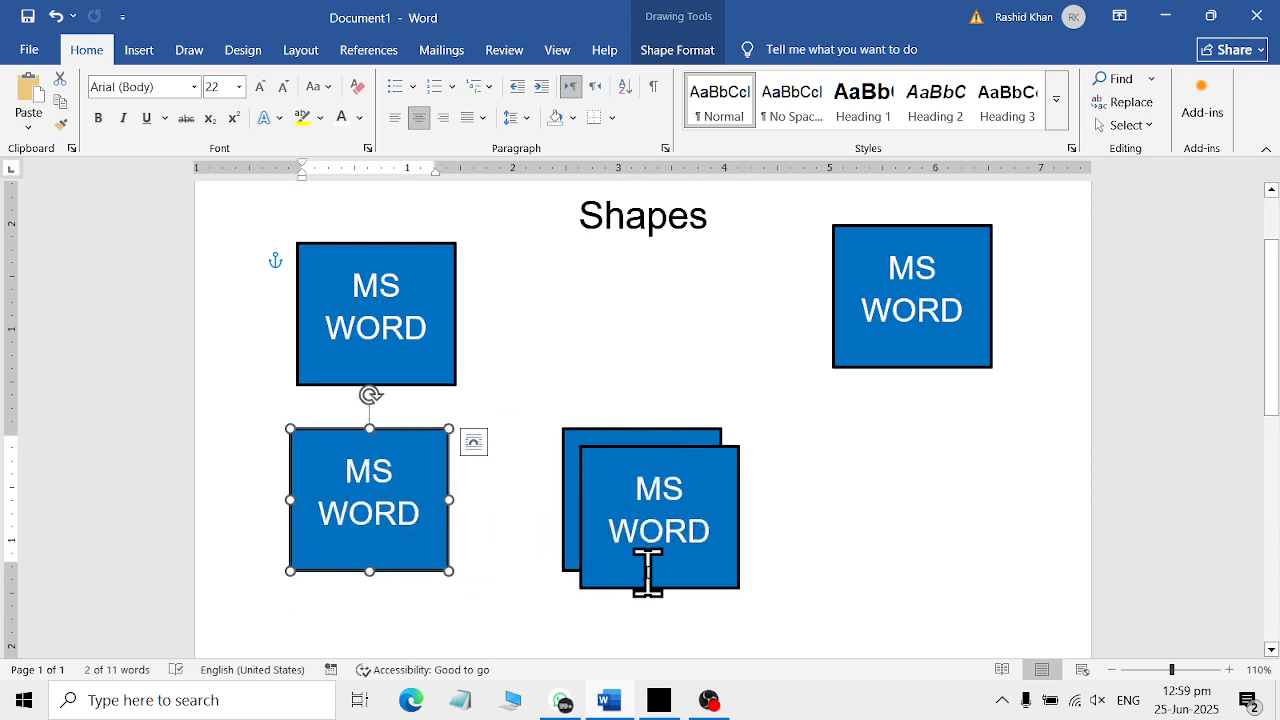
drag(657, 586, 917, 567)
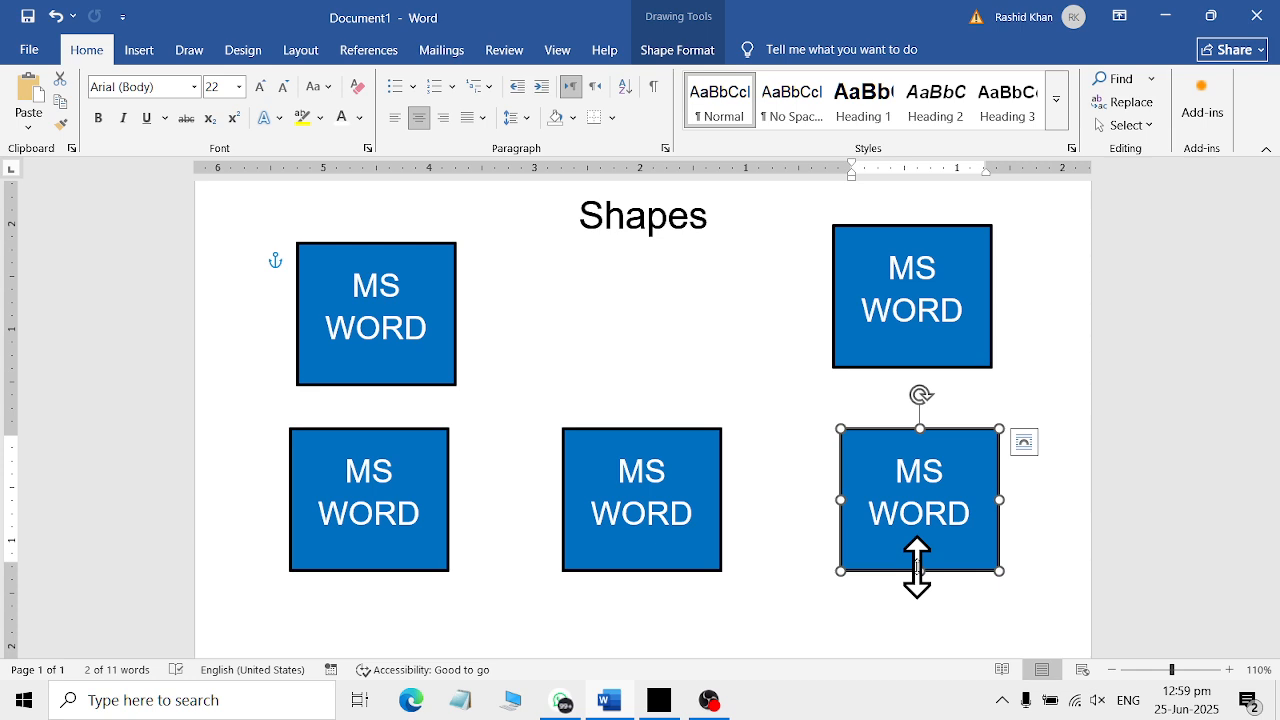
Delete the three MS WORD rectangles in the lower row and the one at the page's upper left.
key(Delete)
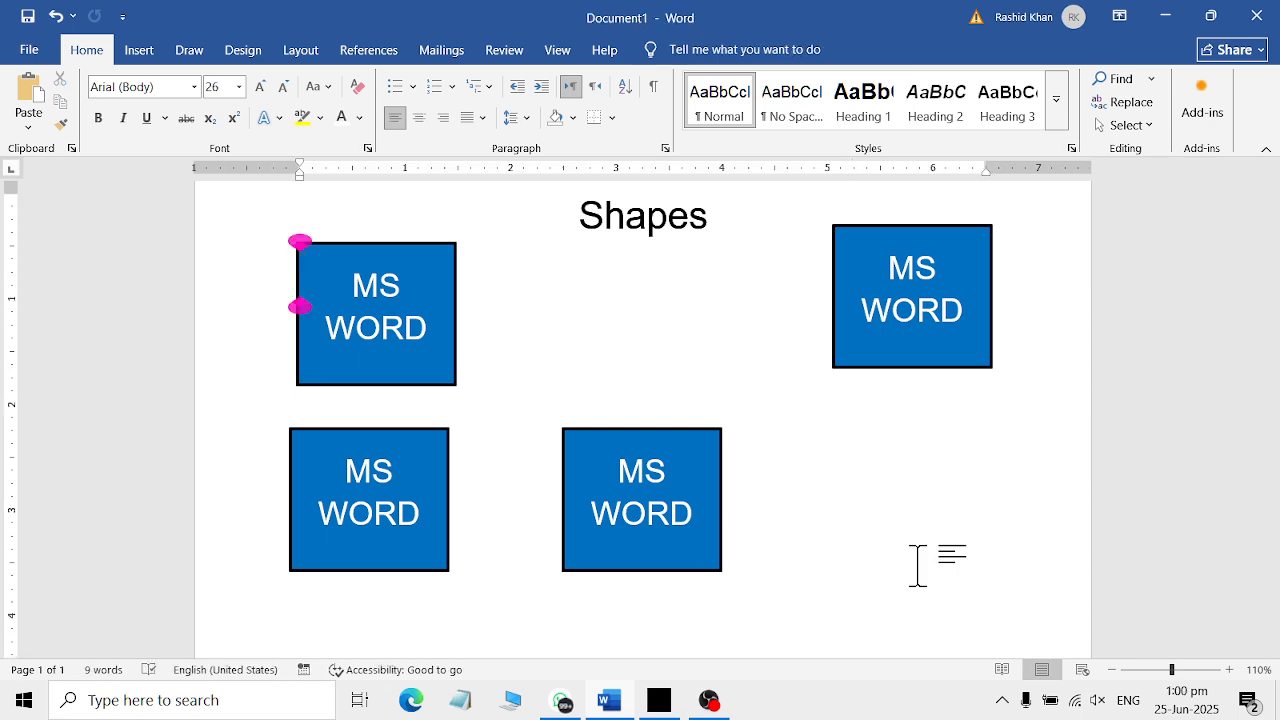
click(646, 545)
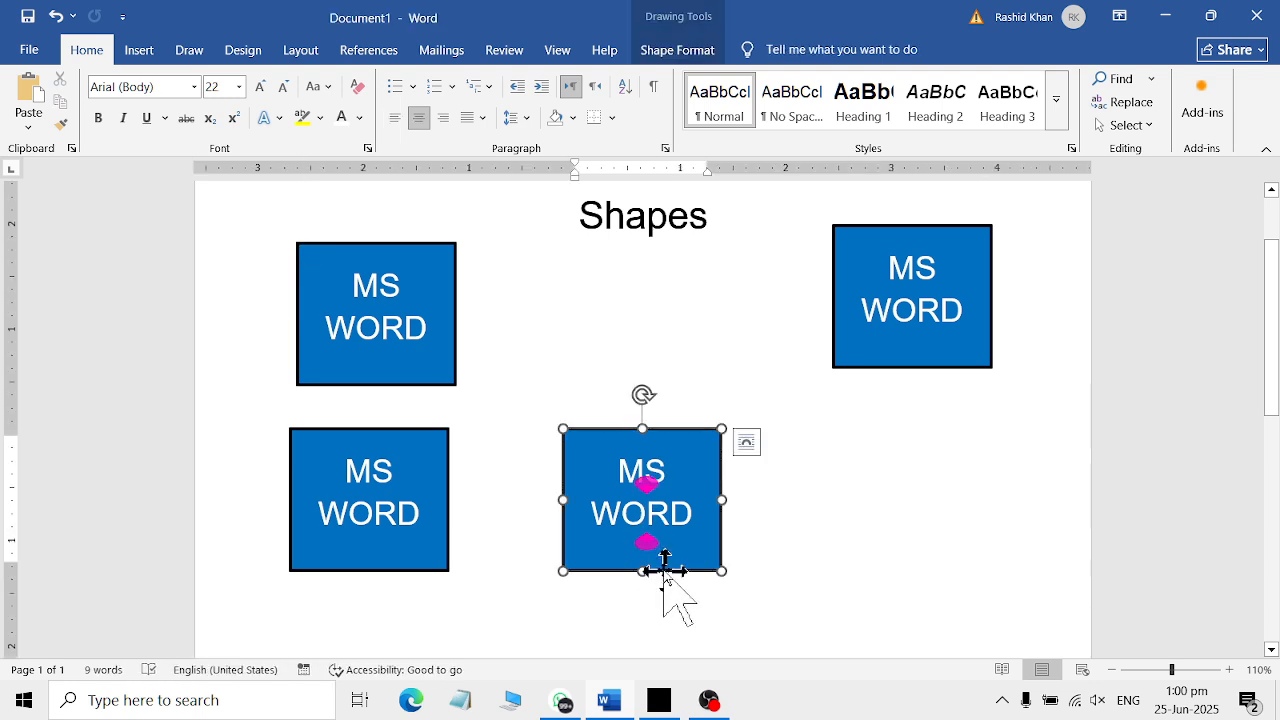
key(Delete)
click(423, 570)
key(Delete)
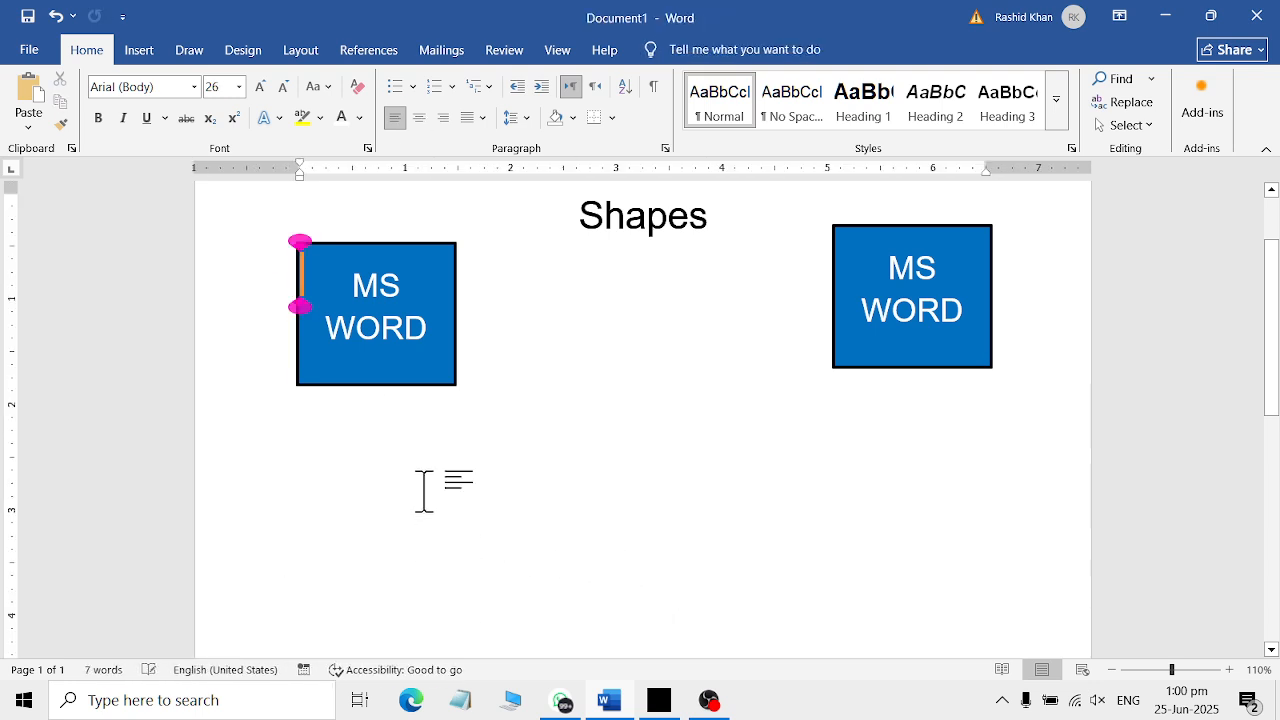
click(400, 386)
key(Delete)
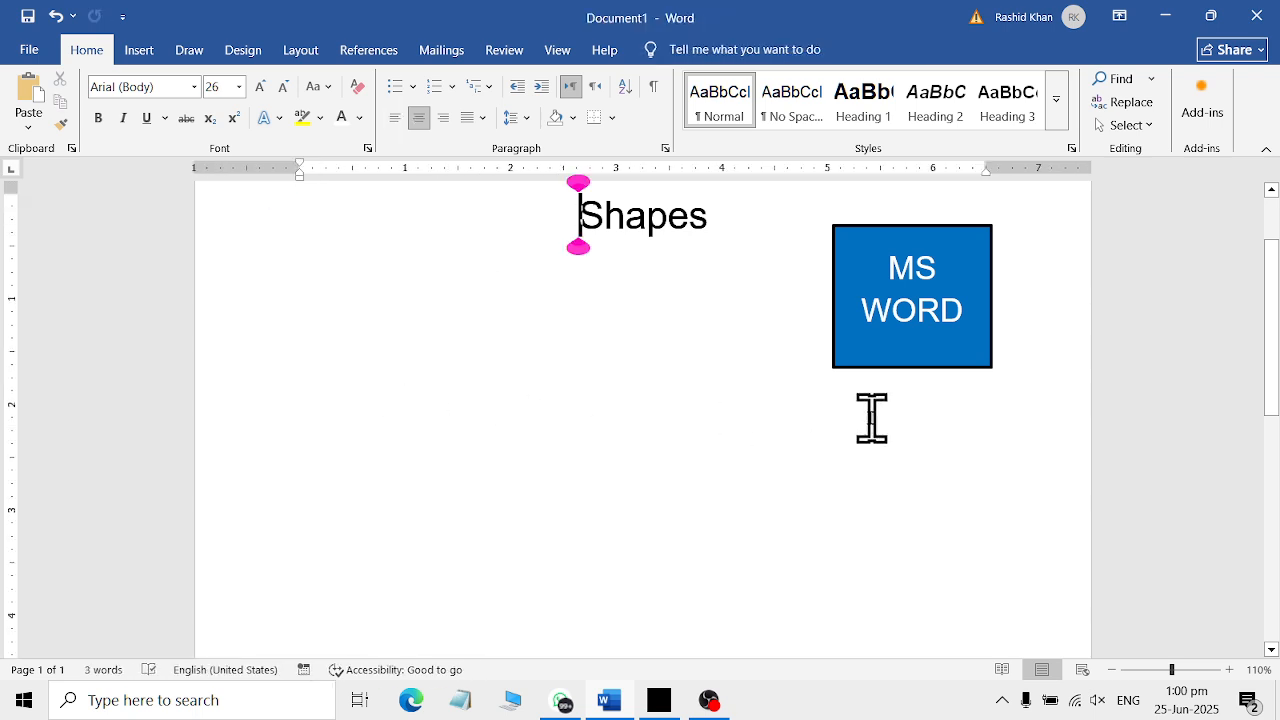
click(709, 698)
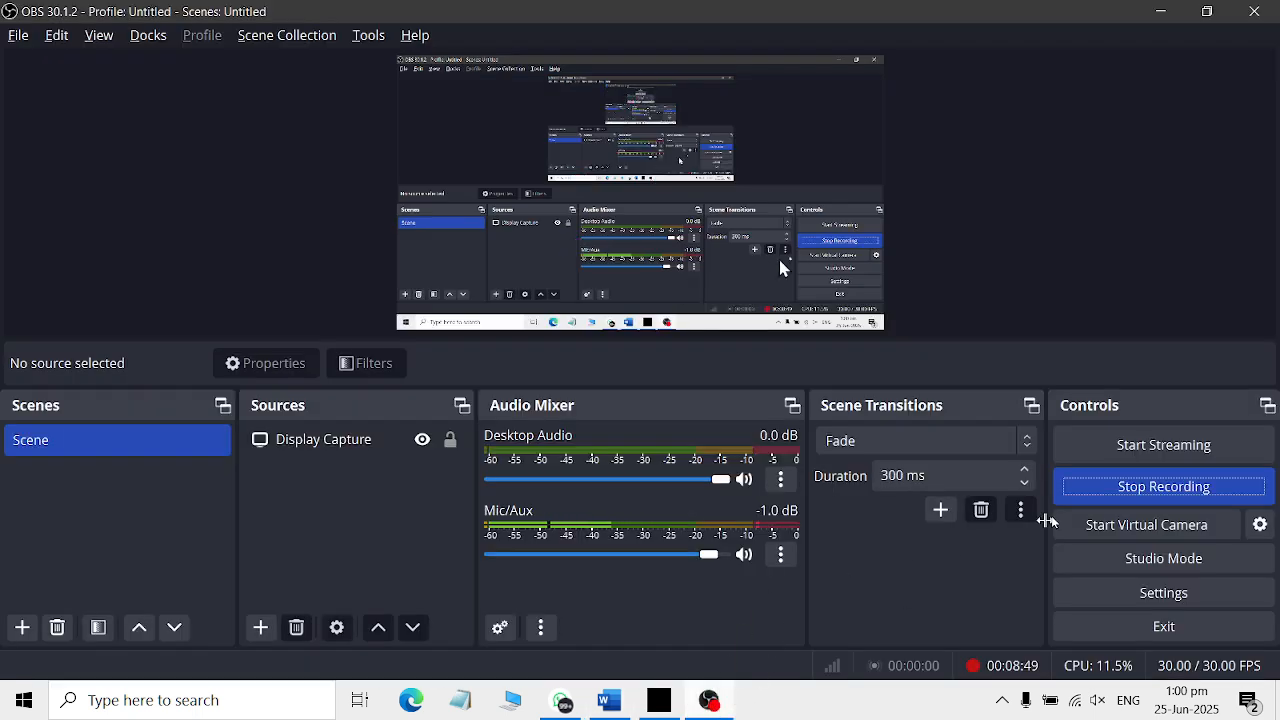